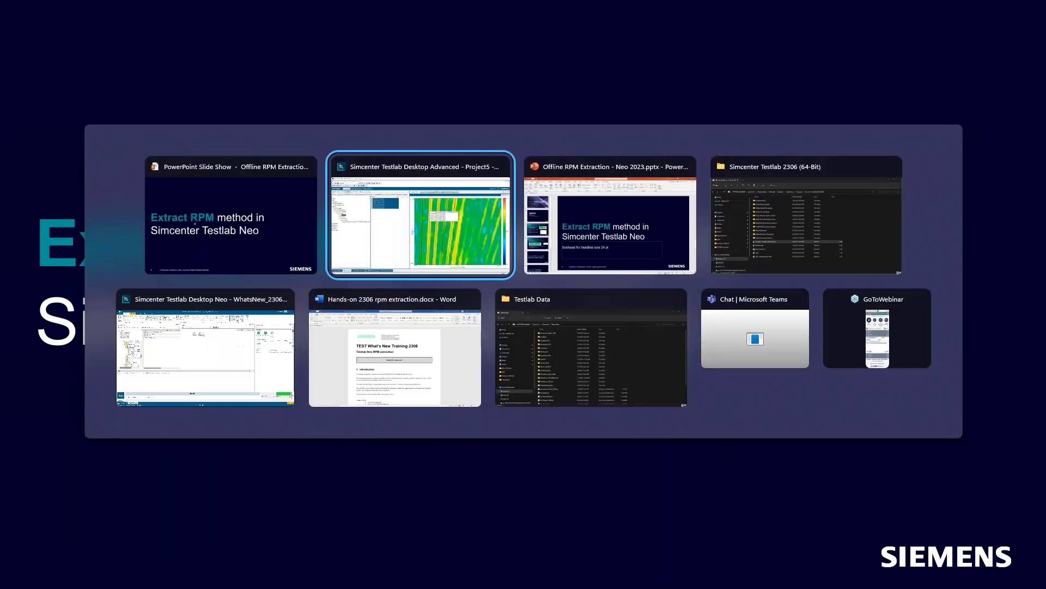
{"action": "key", "text": "alt+Tab"}
{"action": "key", "text": "alt+Tab"}
{"action": "key", "text": "alt+Tab"}
Replace the input basket contents with only runup with tacho.ldsf.
{"action": "right_click", "coordinate": [101, 243]}
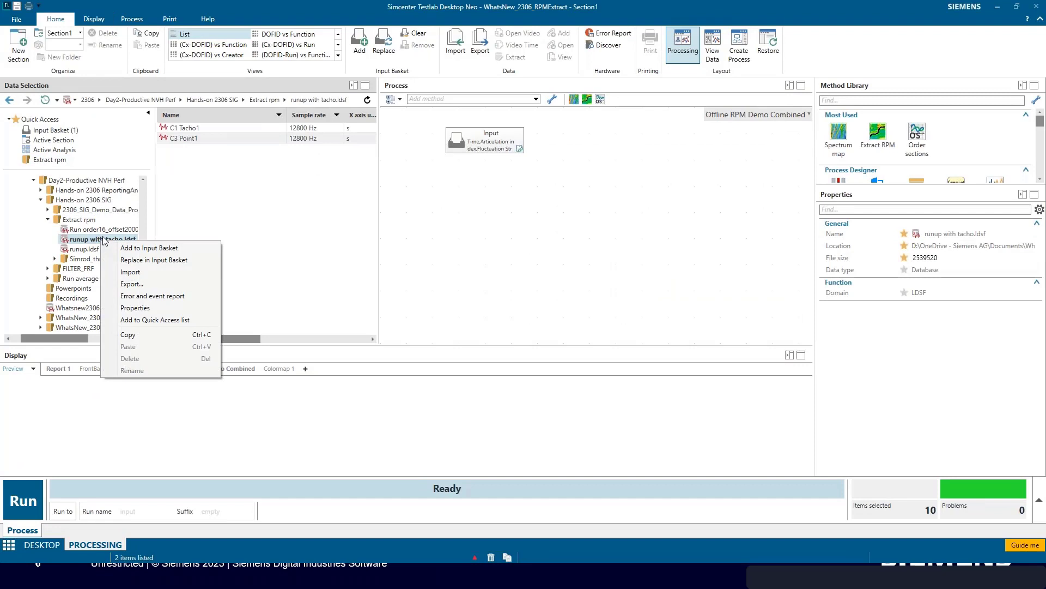
{"action": "left_click", "coordinate": [176, 261]}
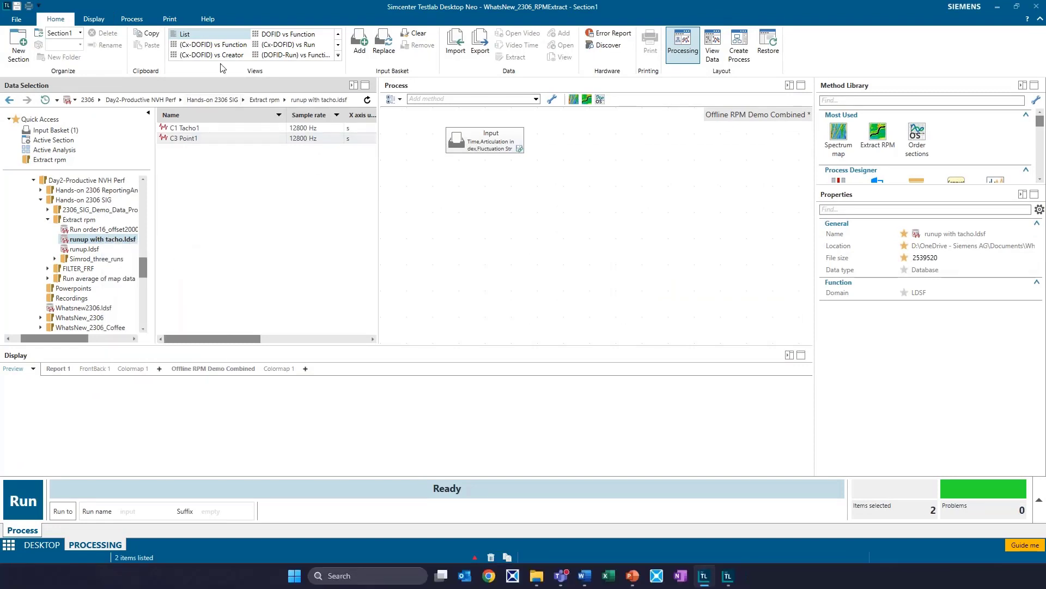
Switch to the (Cx-DOFID) vs Creator view and preview both Tacho1 and Point1 channels.
{"action": "left_click", "coordinate": [220, 56]}
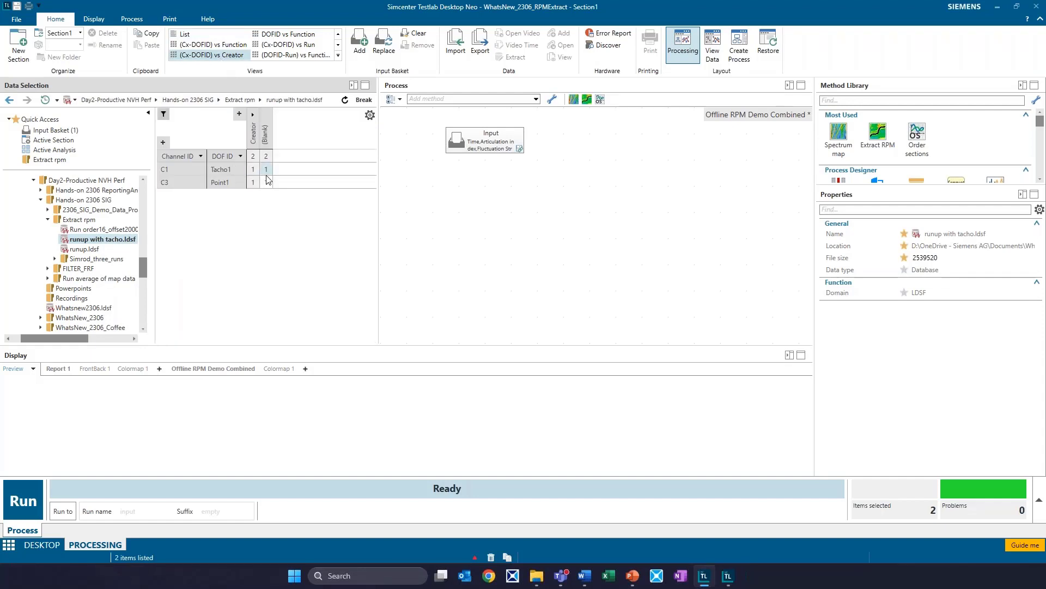
{"action": "left_click", "coordinate": [267, 170]}
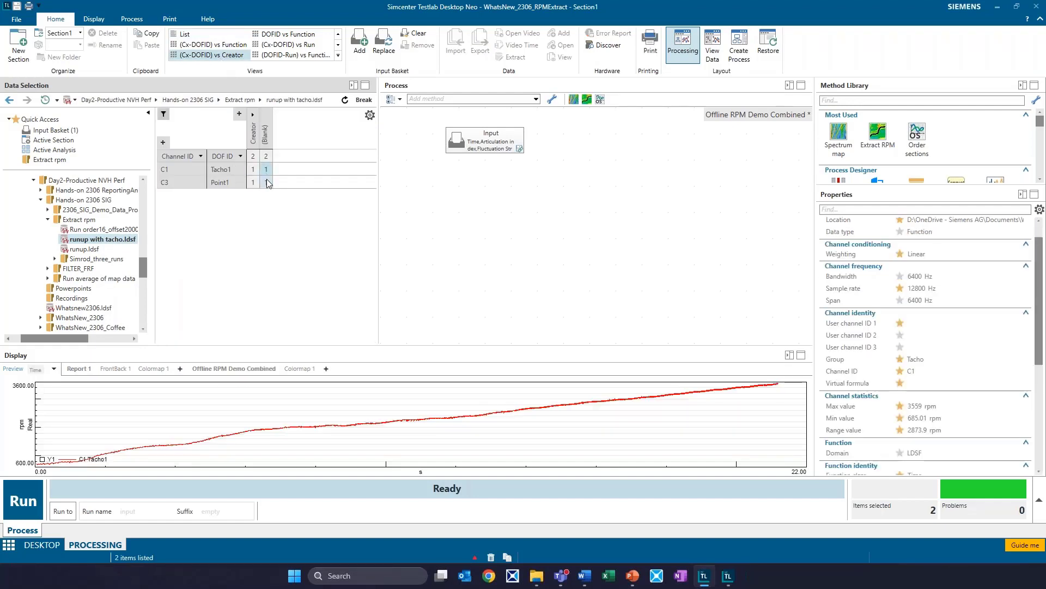
{"action": "left_click", "coordinate": [266, 156]}
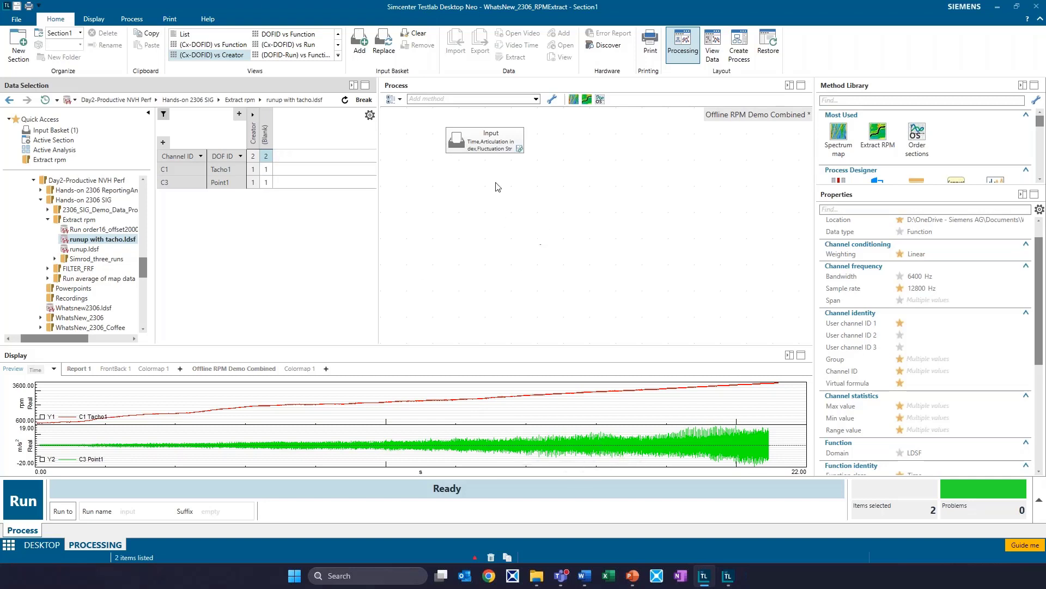
Add the Extract RPM method to the process by searching 'rpm'.
{"action": "left_click", "coordinate": [541, 226]}
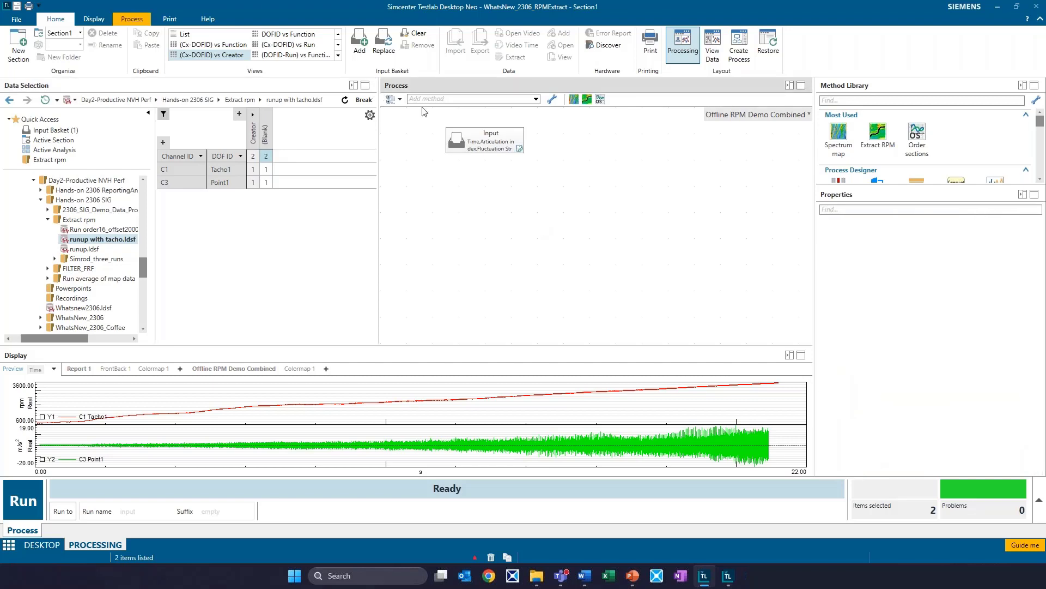
{"action": "left_click", "coordinate": [473, 99]}
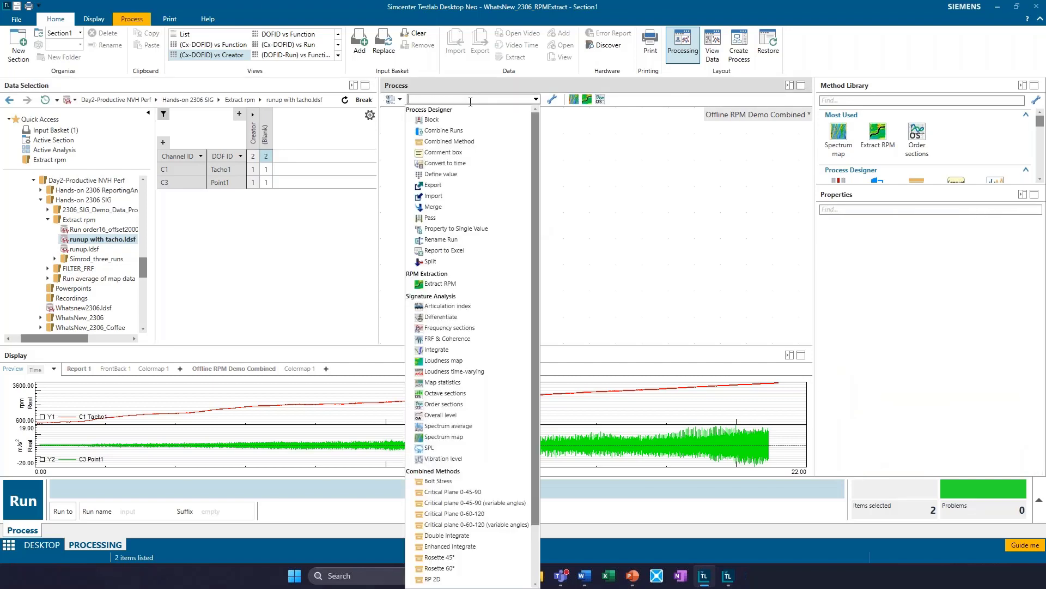
{"action": "type", "text": "rpm"}
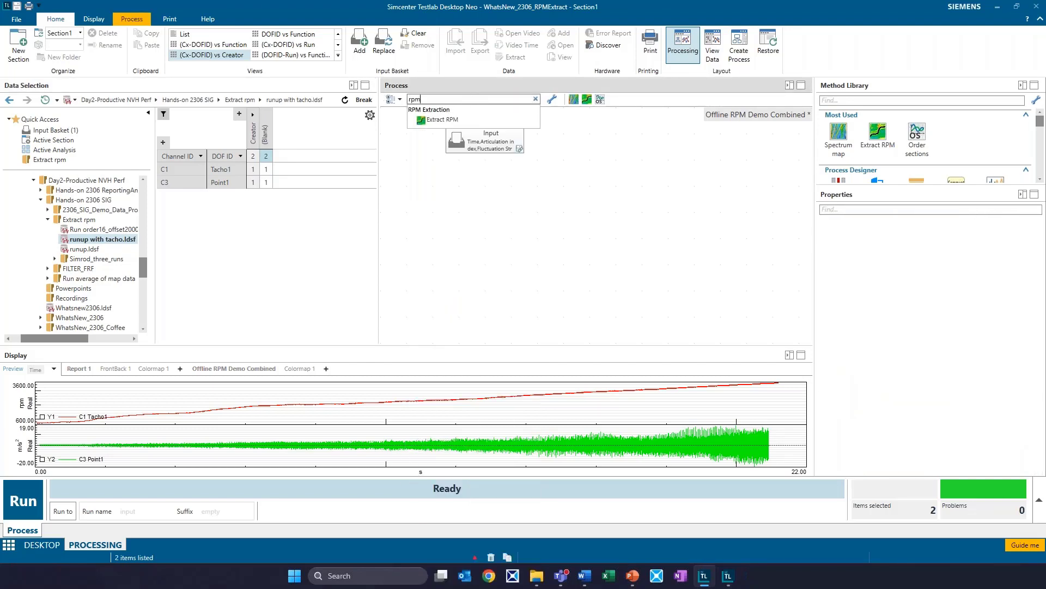
{"action": "left_click", "coordinate": [450, 121]}
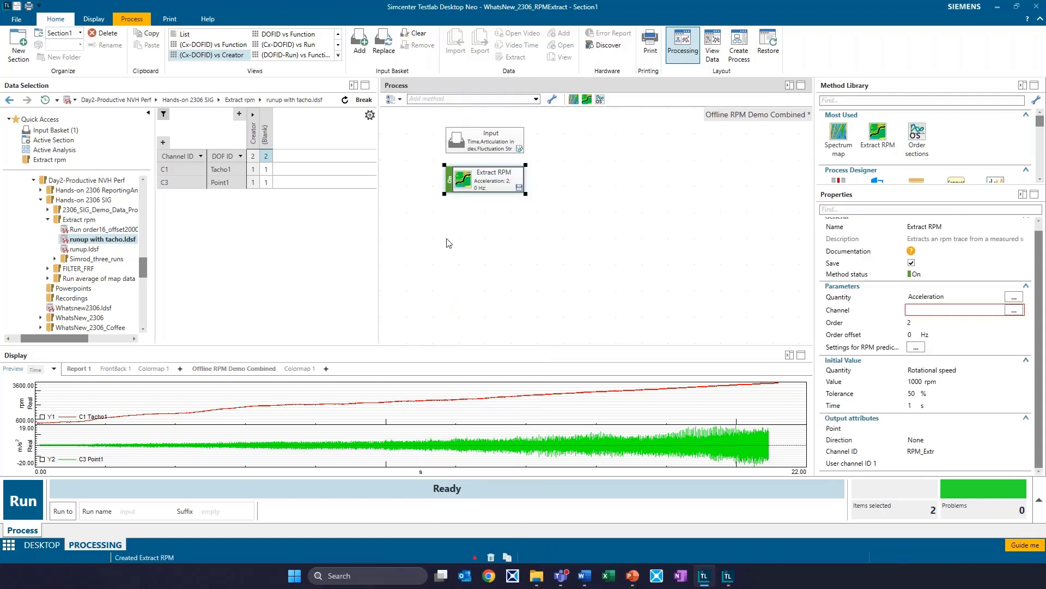
Connect the Input block's output to the Extract RPM block.
{"action": "left_click_drag", "start_coordinate": [484, 152], "coordinate": [491, 209]}
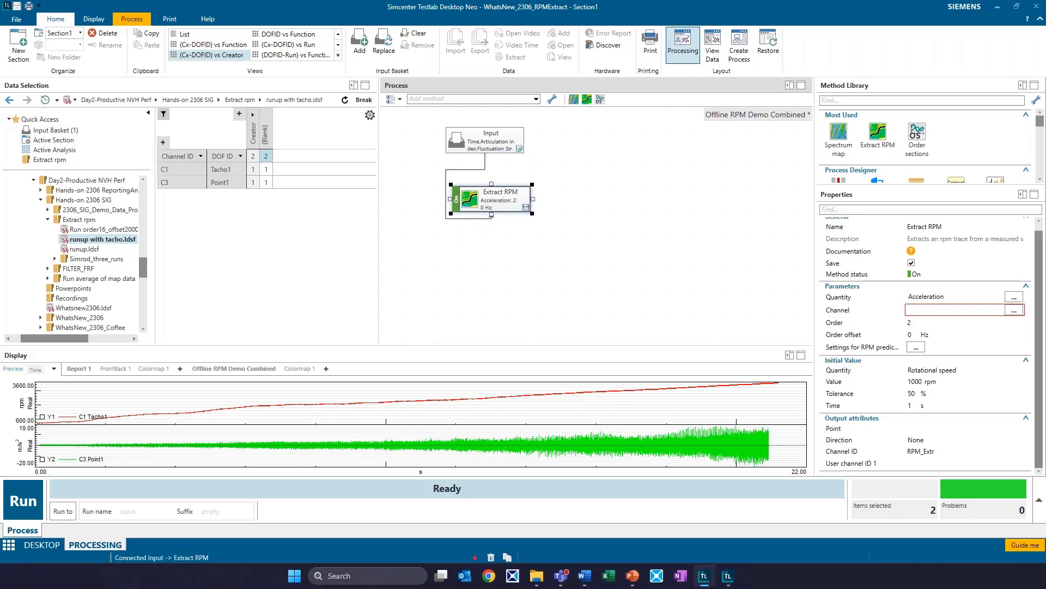
{"action": "left_click", "coordinate": [482, 220]}
{"action": "key", "text": "Delete"}
{"action": "mouse_move", "coordinate": [486, 156]}
{"action": "left_mouse_down"}
{"action": "mouse_move", "coordinate": [491, 186]}
{"action": "mouse_move", "coordinate": [522, 186]}
{"action": "left_mouse_up"}
{"action": "left_click", "coordinate": [561, 230]}
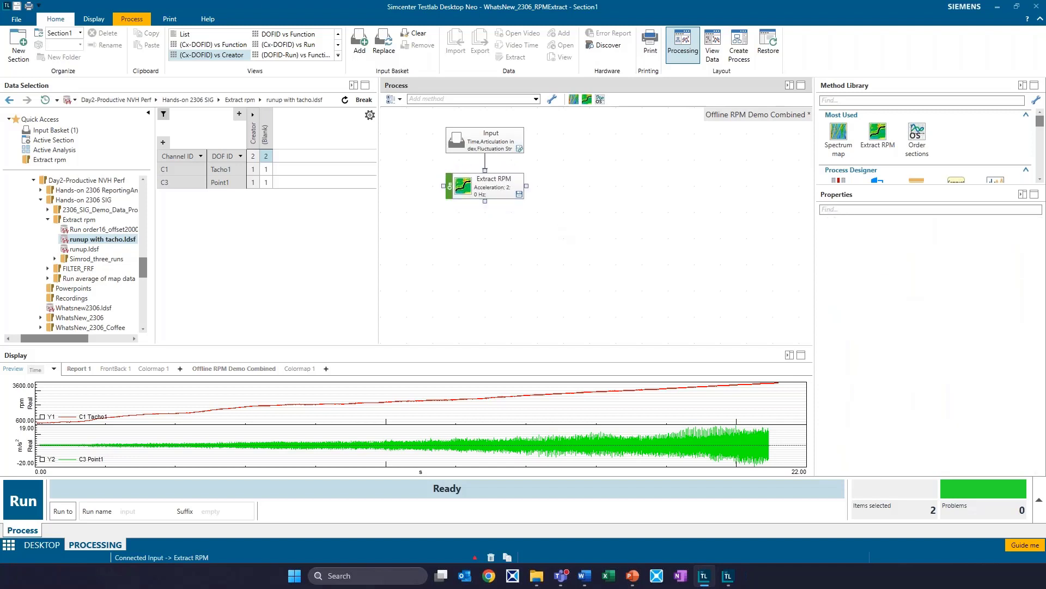
{"action": "left_click", "coordinate": [476, 183]}
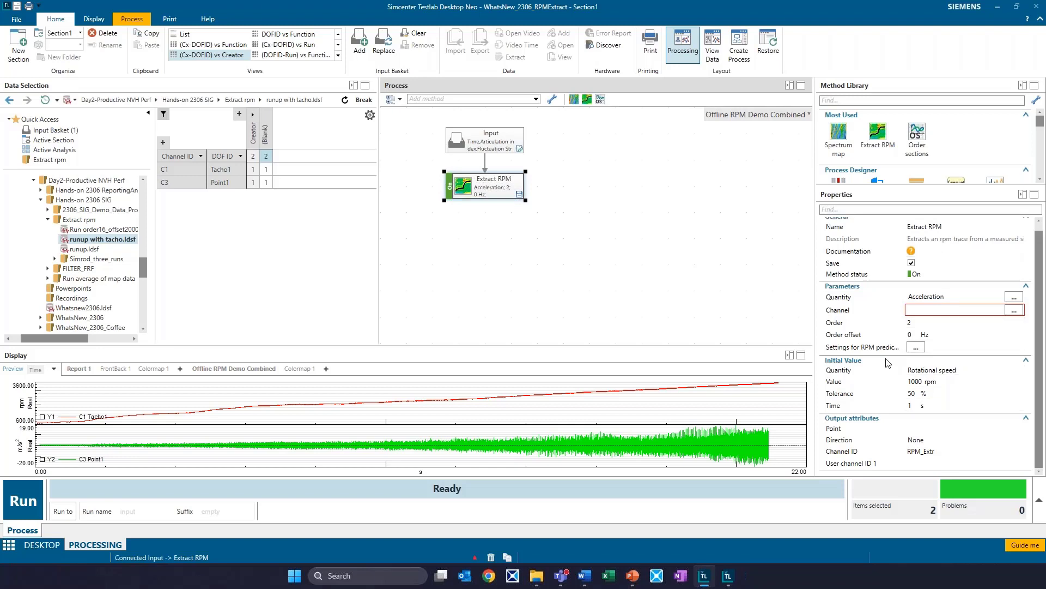
Set Extract RPM quantity to VehicleAcceleration and its source channel to Point1.
{"action": "left_click", "coordinate": [1014, 299]}
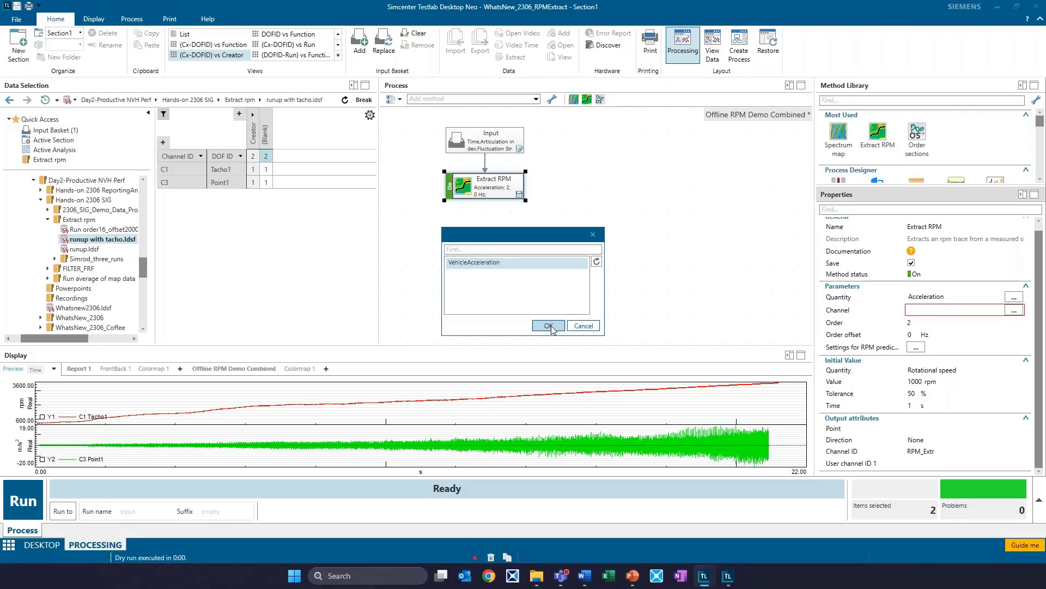
{"action": "left_click", "coordinate": [548, 325]}
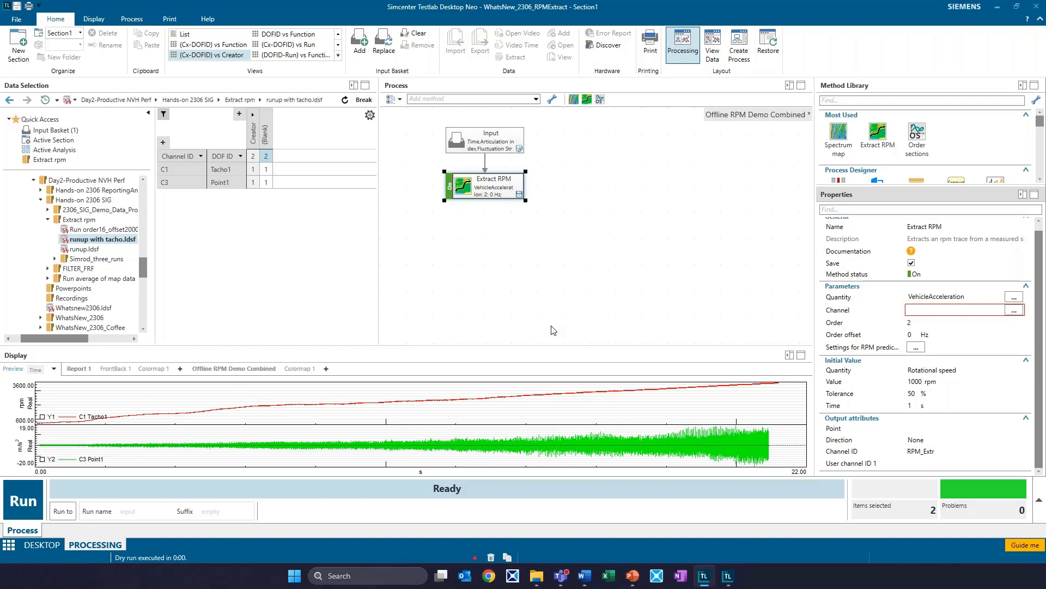
{"action": "left_click", "coordinate": [1015, 310]}
{"action": "left_click", "coordinate": [456, 266]}
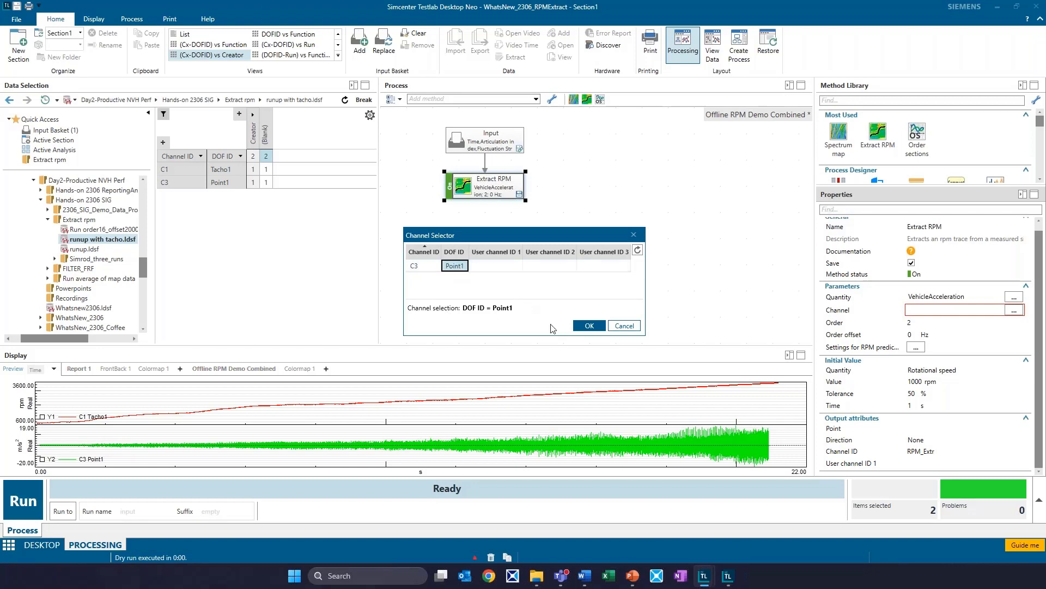
{"action": "left_click", "coordinate": [589, 326]}
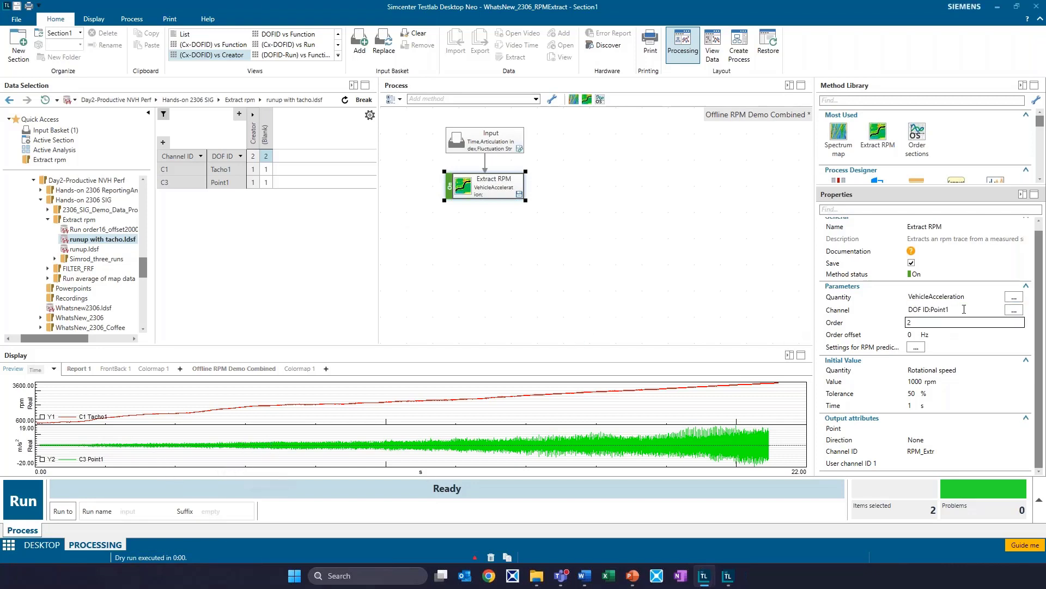
Set the extraction order to 3 and name the output point 'Extracted RPM'.
{"action": "left_click", "coordinate": [933, 323]}
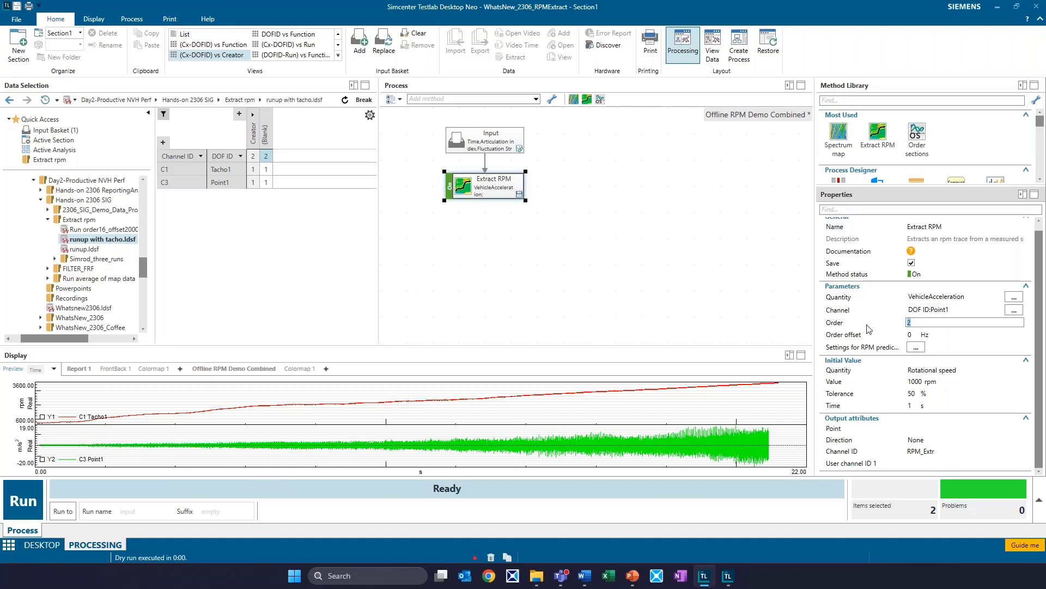
{"action": "type", "text": "3"}
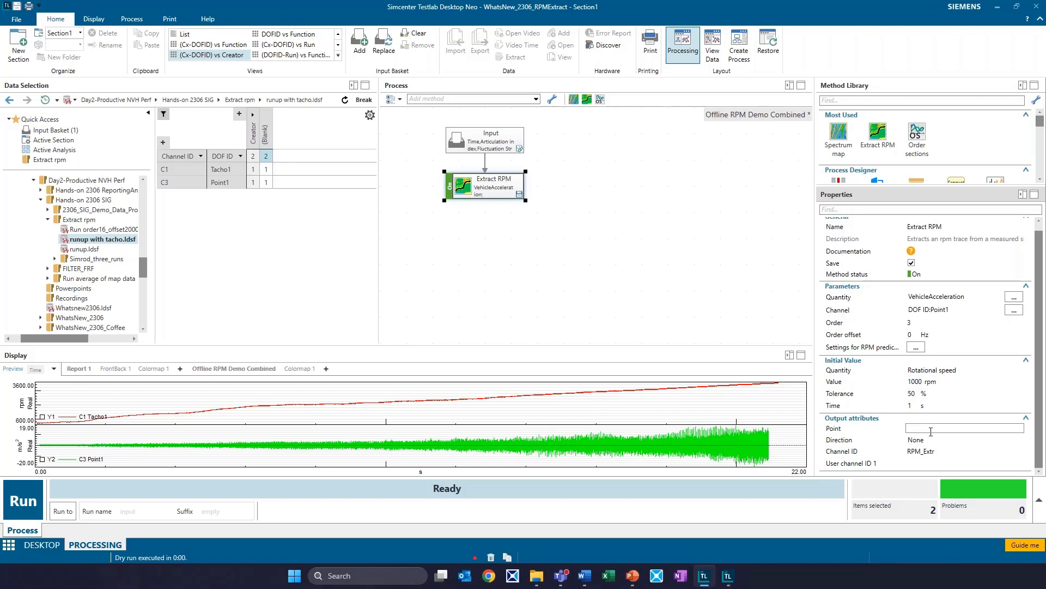
{"action": "left_click", "coordinate": [931, 429]}
{"action": "type", "text": "Extracted RPM"}
{"action": "key", "text": "Tab"}
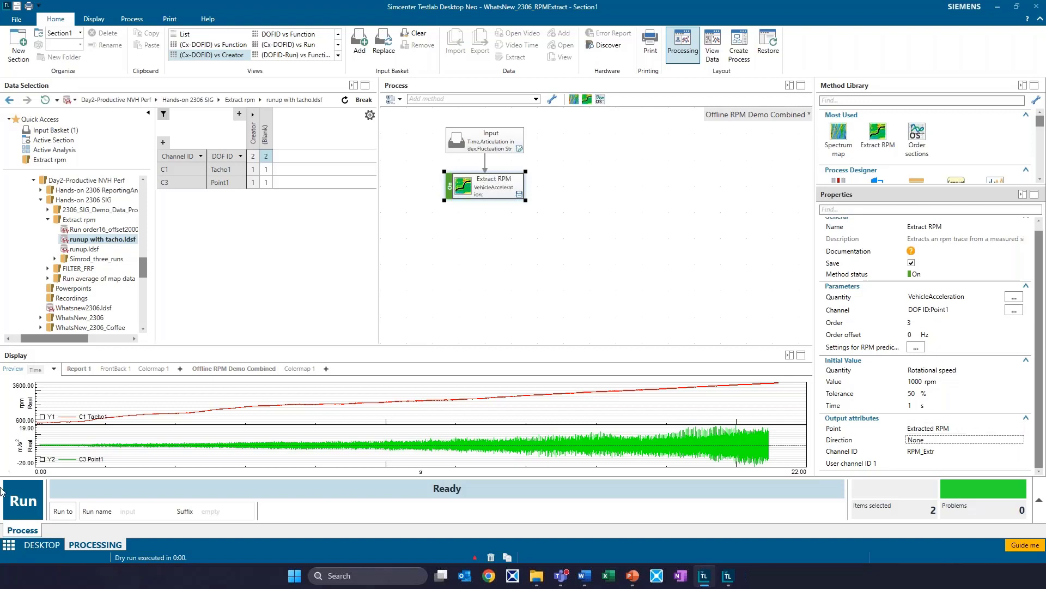
Run the extraction and overlay RPM_Extr with Tacho1 in Active Analysis to compare them.
{"action": "left_click", "coordinate": [27, 506]}
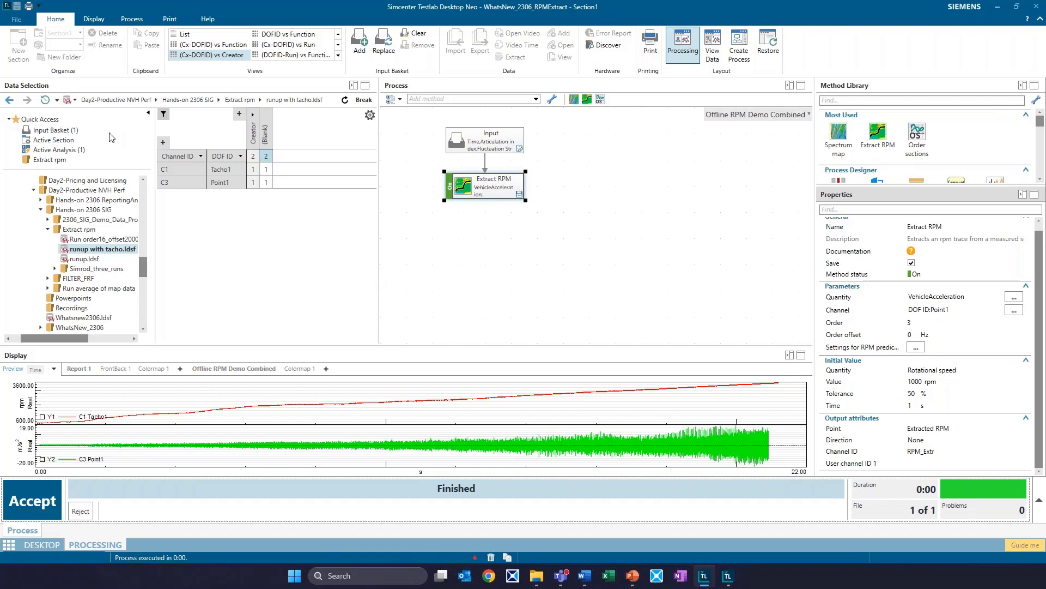
{"action": "left_click", "coordinate": [59, 151]}
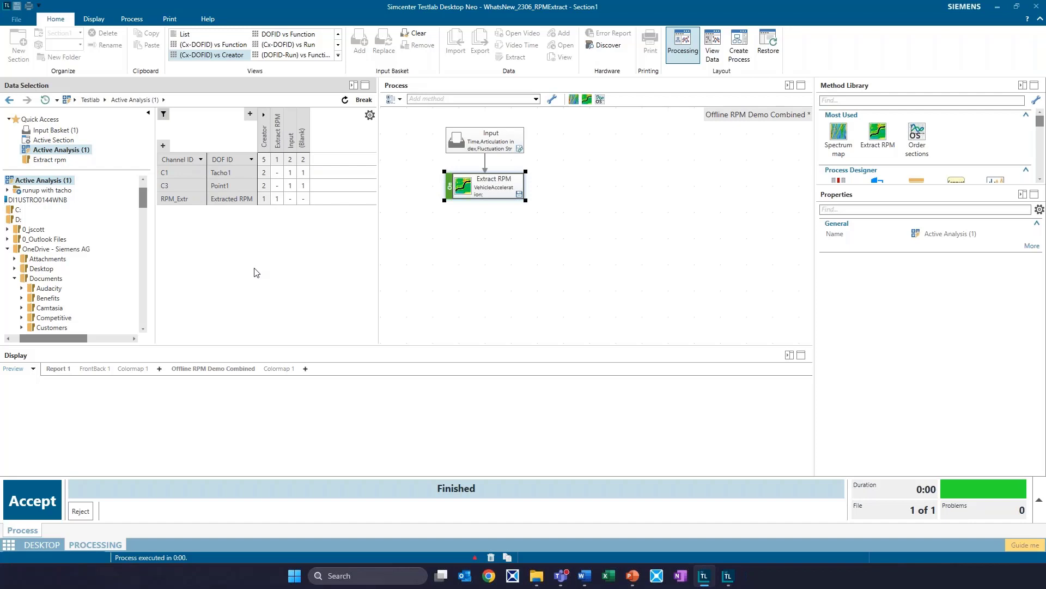
{"action": "left_click", "coordinate": [278, 202]}
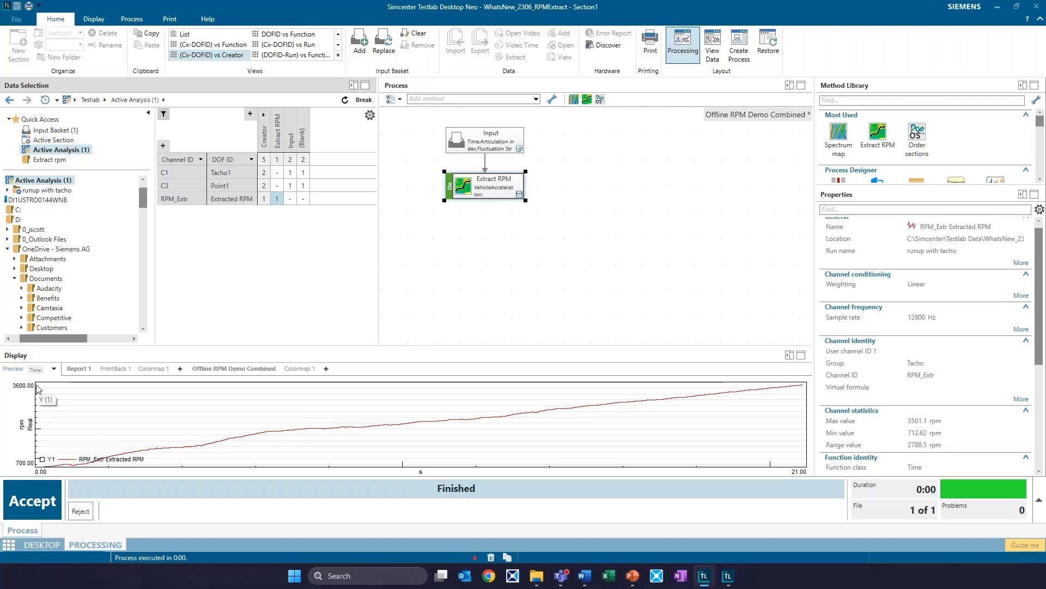
{"action": "left_click", "coordinate": [290, 173], "text": "ctrl"}
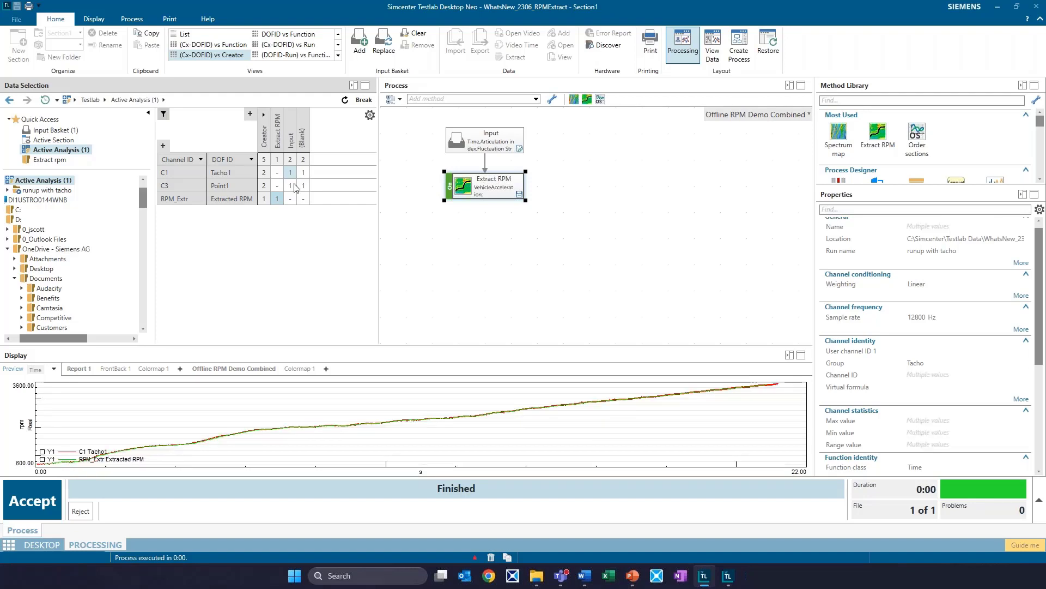
{"action": "left_click_drag", "start_coordinate": [392, 337], "coordinate": [400, 216]}
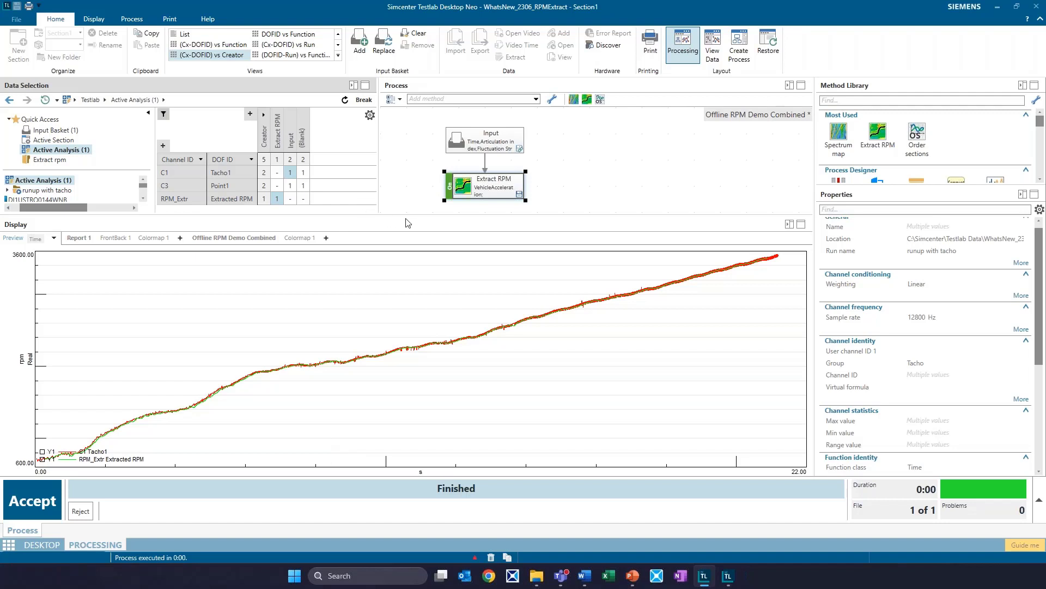
{"action": "left_click_drag", "start_coordinate": [409, 212], "coordinate": [376, 345]}
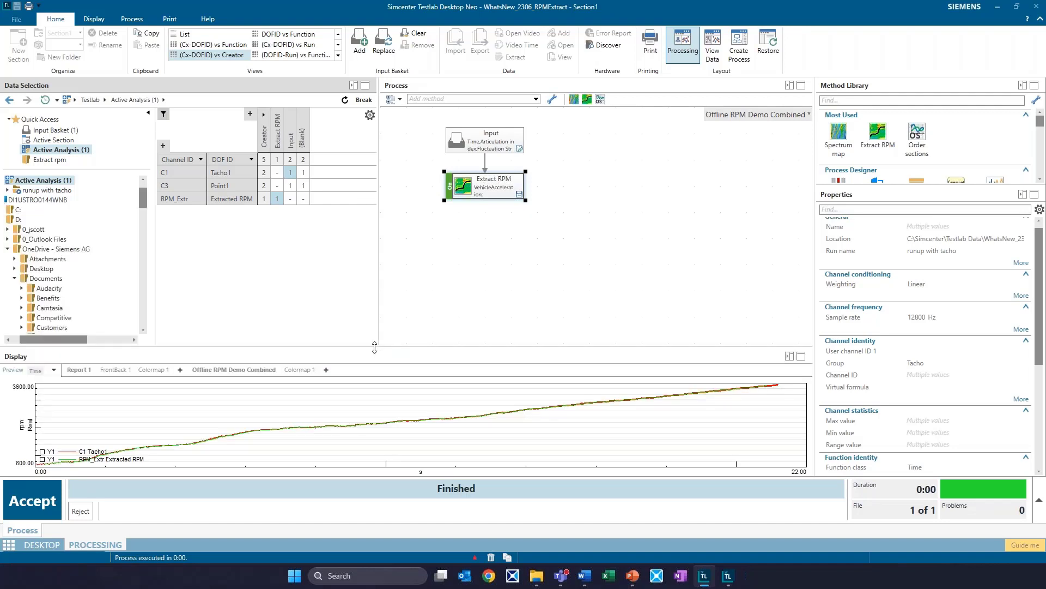
Discard the extraction results and add a Spectrum map step beside Extract RPM.
{"action": "left_click", "coordinate": [80, 512]}
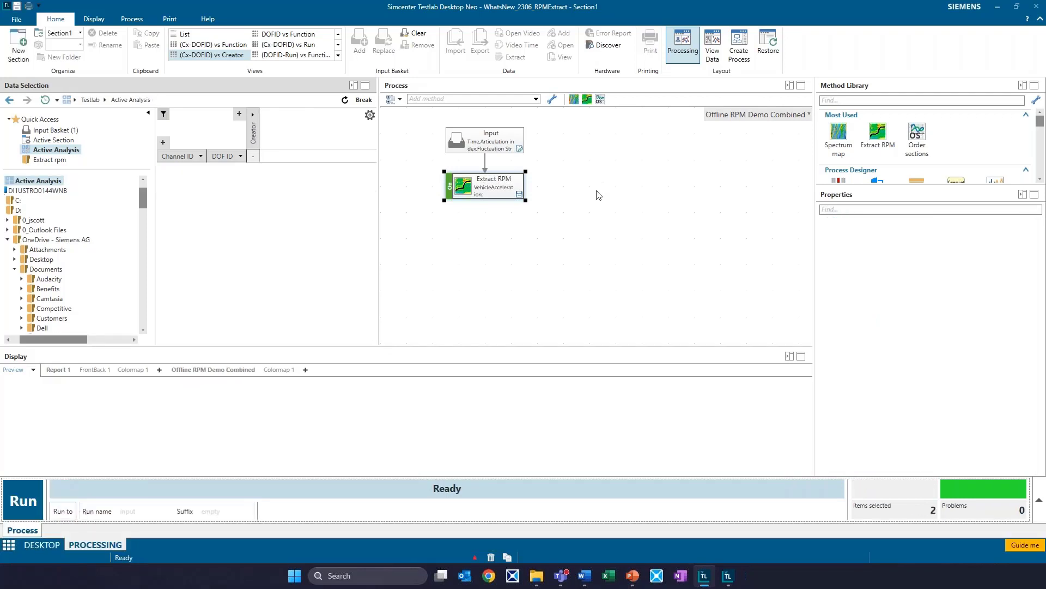
{"action": "left_click", "coordinate": [839, 134]}
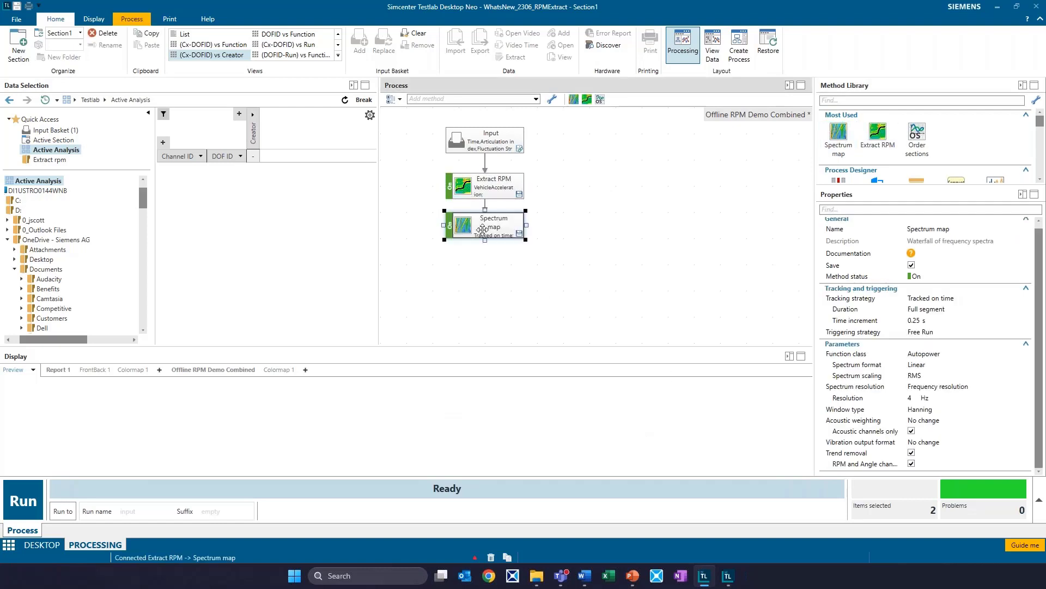
{"action": "left_click_drag", "start_coordinate": [483, 229], "coordinate": [561, 206]}
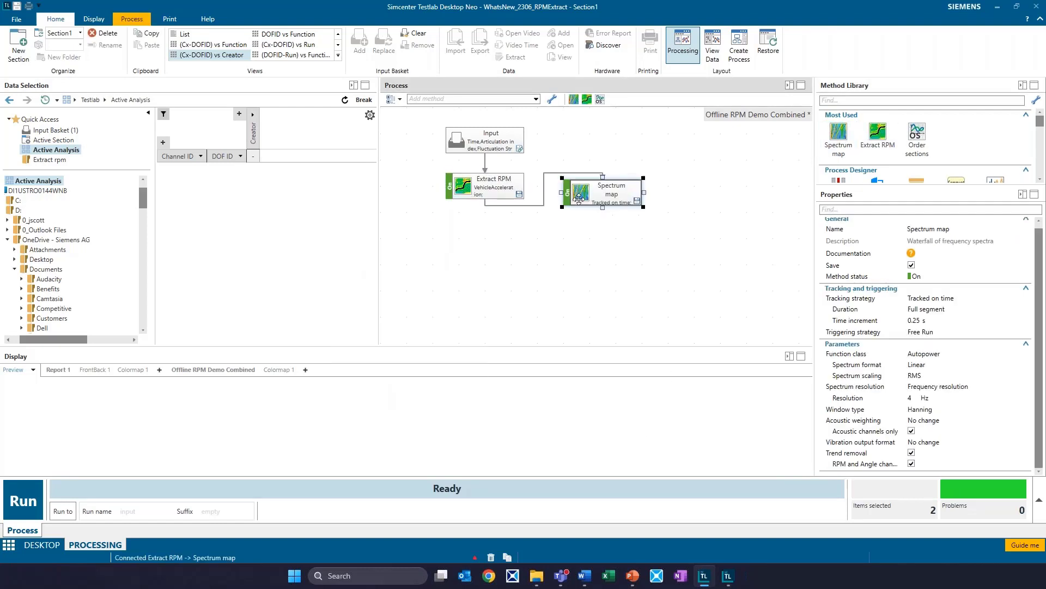
Rewire Spectrum map so it is fed from Extract RPM's output.
{"action": "left_click", "coordinate": [546, 206]}
{"action": "key", "text": "Delete"}
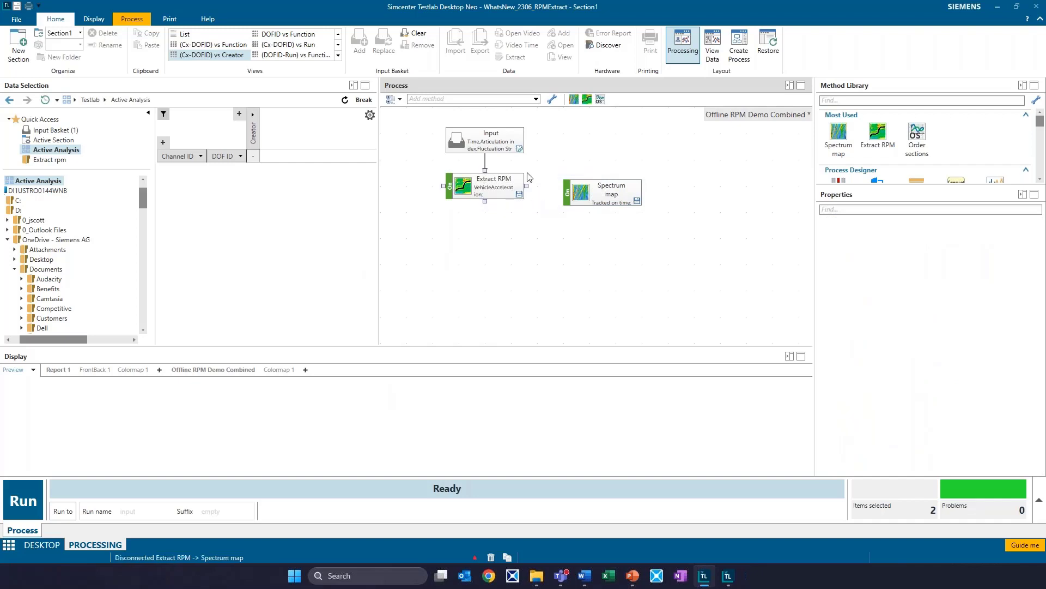
{"action": "left_click_drag", "start_coordinate": [529, 186], "coordinate": [581, 188]}
{"action": "left_click", "coordinate": [585, 227]}
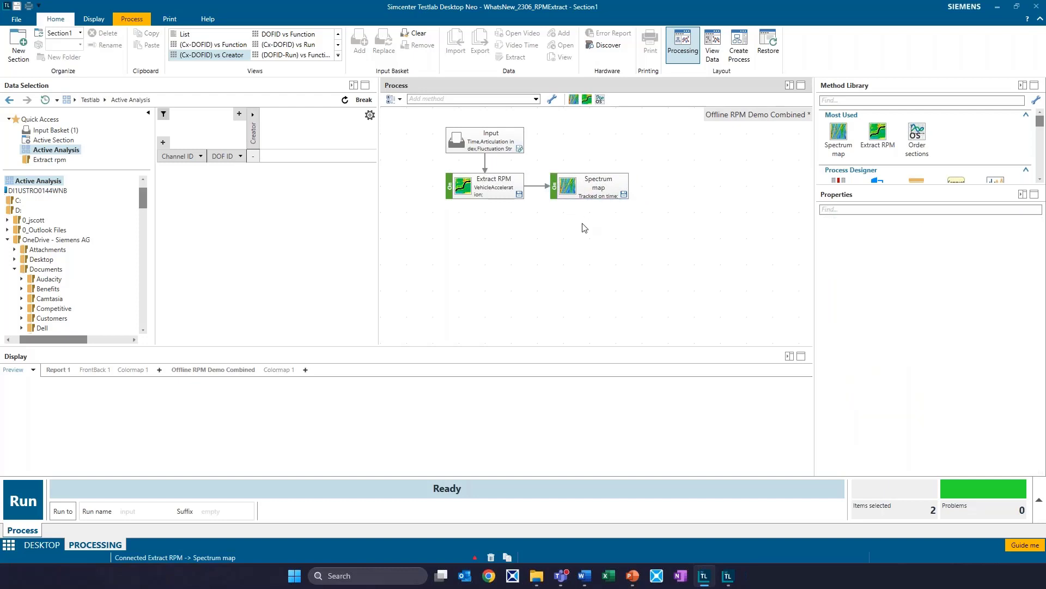
{"action": "left_click", "coordinate": [494, 192]}
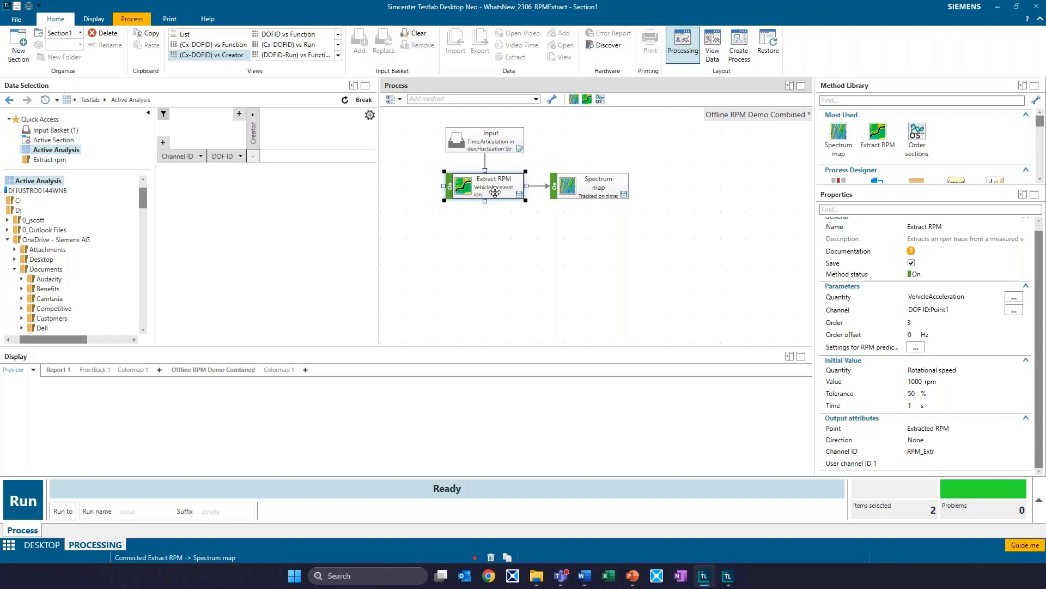
Run the process and plot the Point1 spectrum map against Extracted RPM.
{"action": "left_click", "coordinate": [24, 497]}
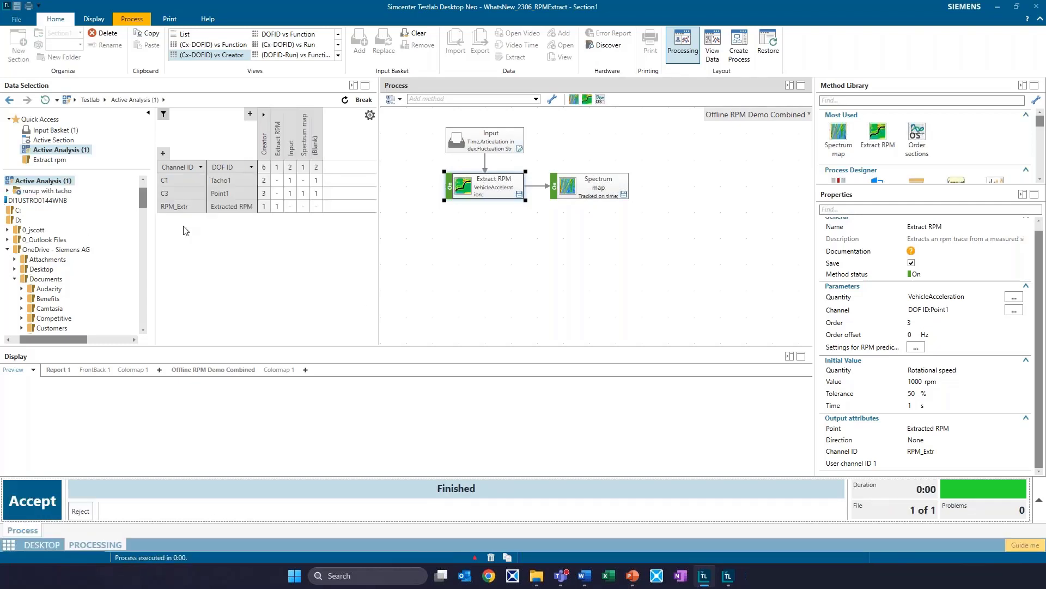
{"action": "left_click", "coordinate": [303, 193]}
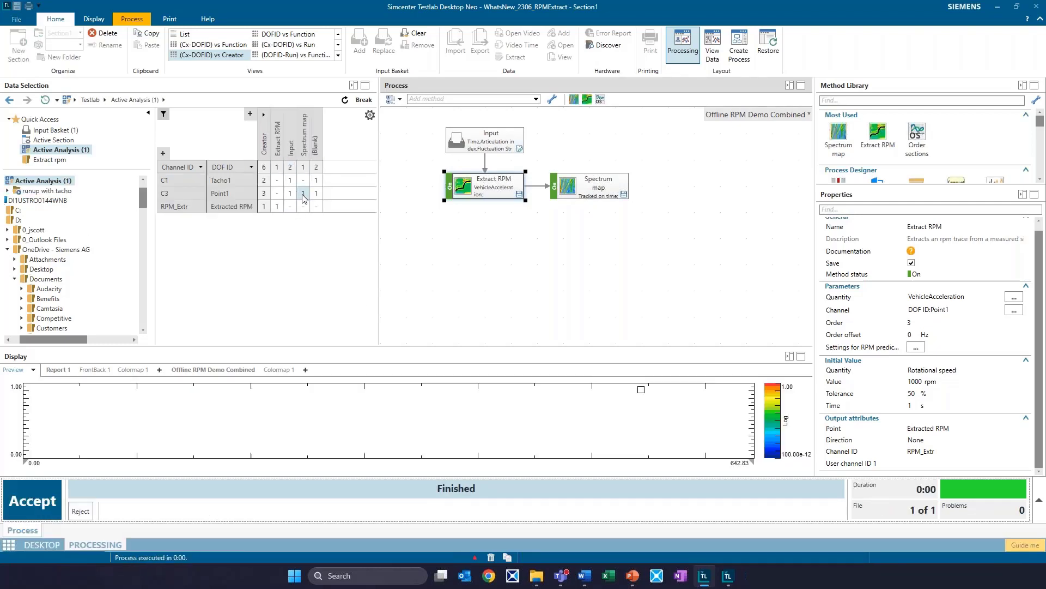
{"action": "left_click_drag", "start_coordinate": [288, 348], "coordinate": [288, 216]}
{"action": "right_click", "coordinate": [22, 354]}
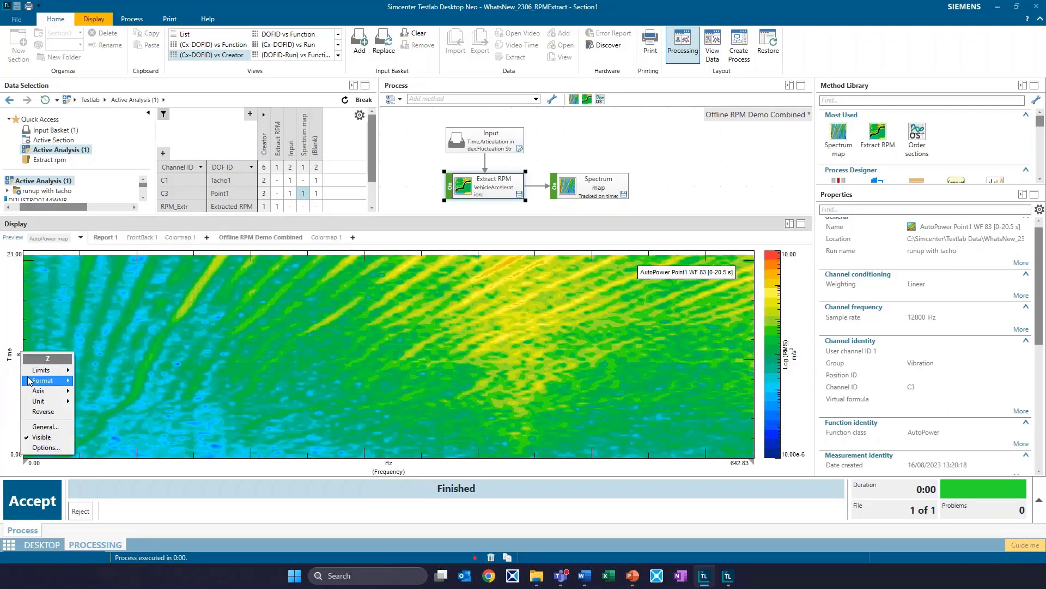
{"action": "mouse_move", "coordinate": [30, 380]}
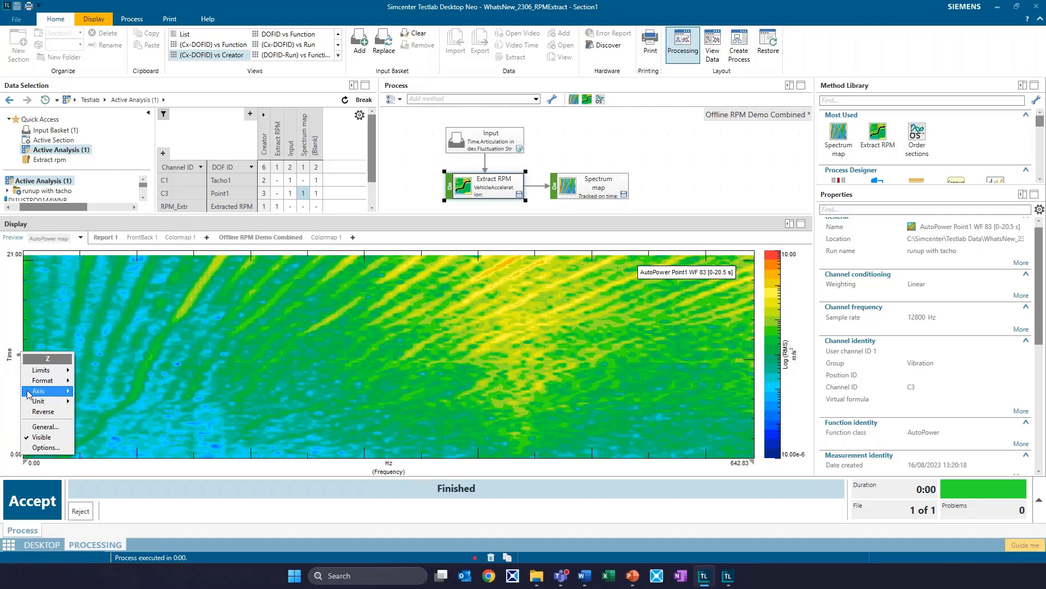
{"action": "left_click", "coordinate": [109, 413]}
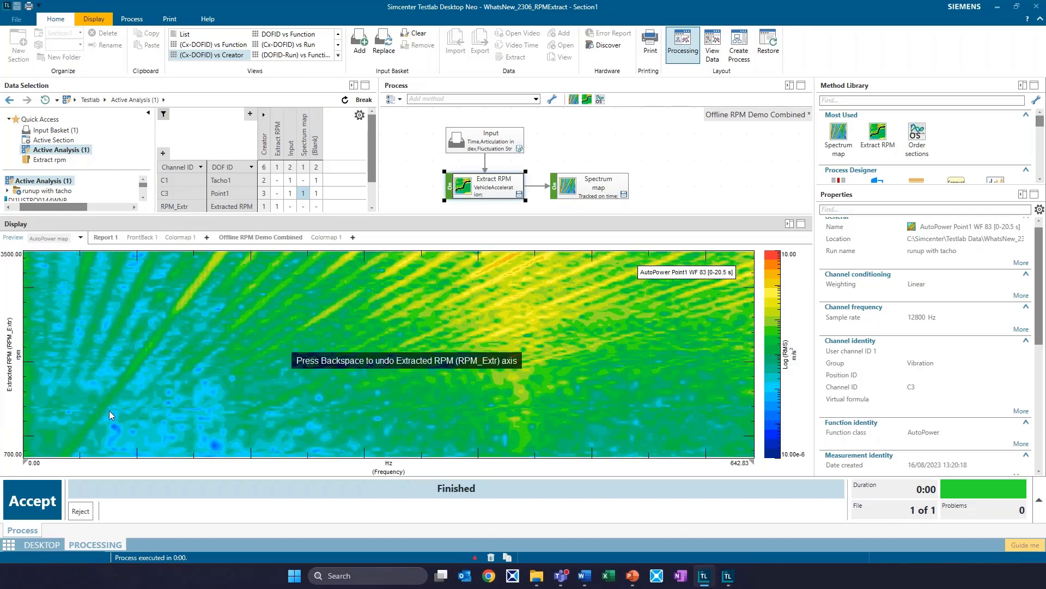
Add an order double cursor at order 3 and zoom to about 17–218 Hz.
{"action": "right_click", "coordinate": [438, 323]}
{"action": "mouse_move", "coordinate": [563, 61]}
{"action": "left_click", "coordinate": [595, 99]}
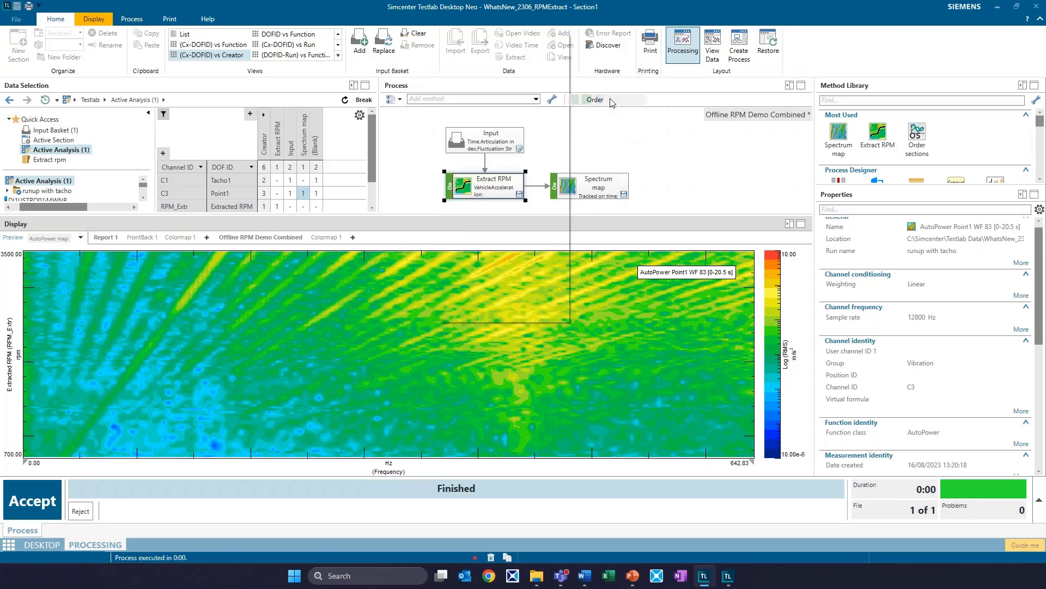
{"action": "double_click", "coordinate": [482, 317]}
{"action": "type", "text": "3"}
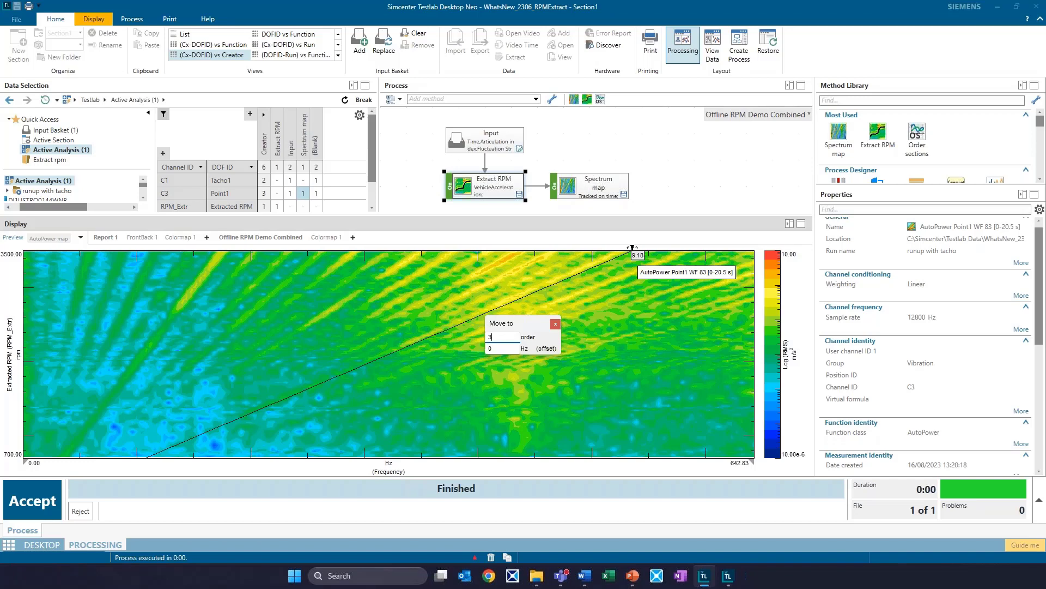
{"action": "key", "text": "Return"}
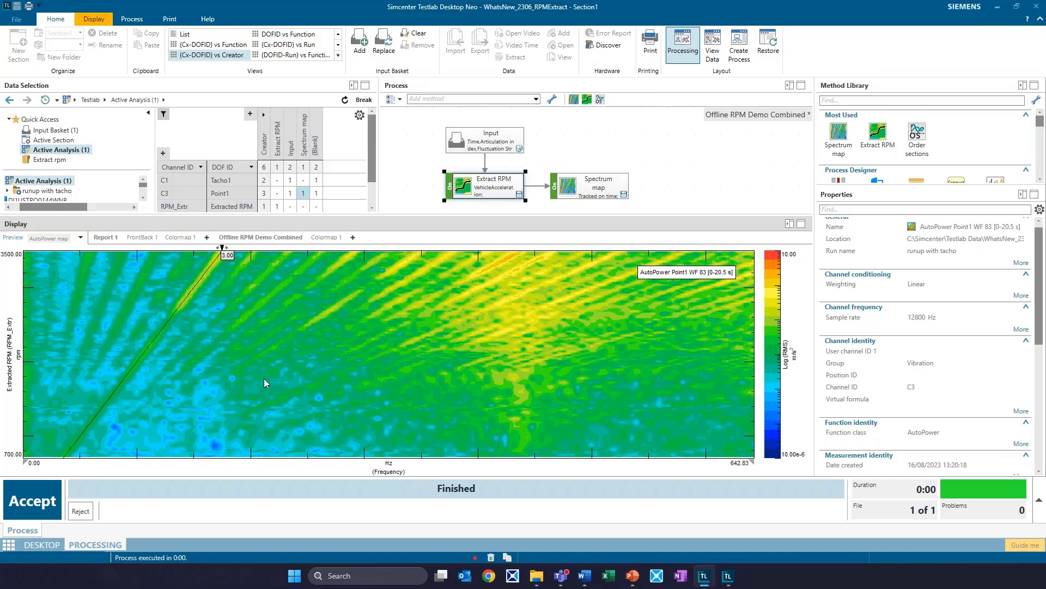
{"action": "left_click_drag", "start_coordinate": [271, 357], "coordinate": [42, 391]}
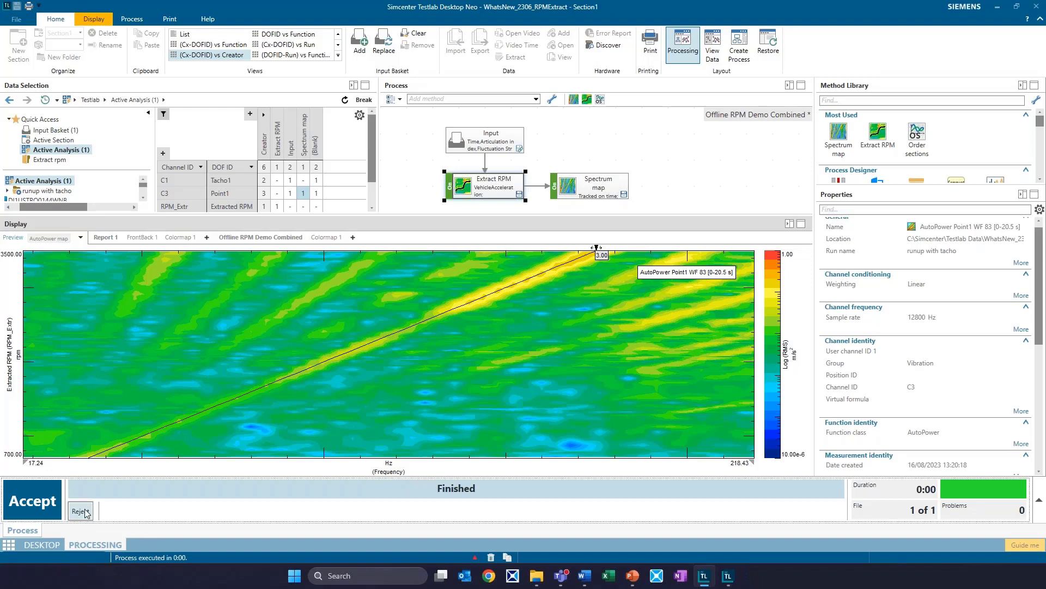
Discard the result and add an Order sections step wired from Spectrum map's output.
{"action": "left_click", "coordinate": [83, 512]}
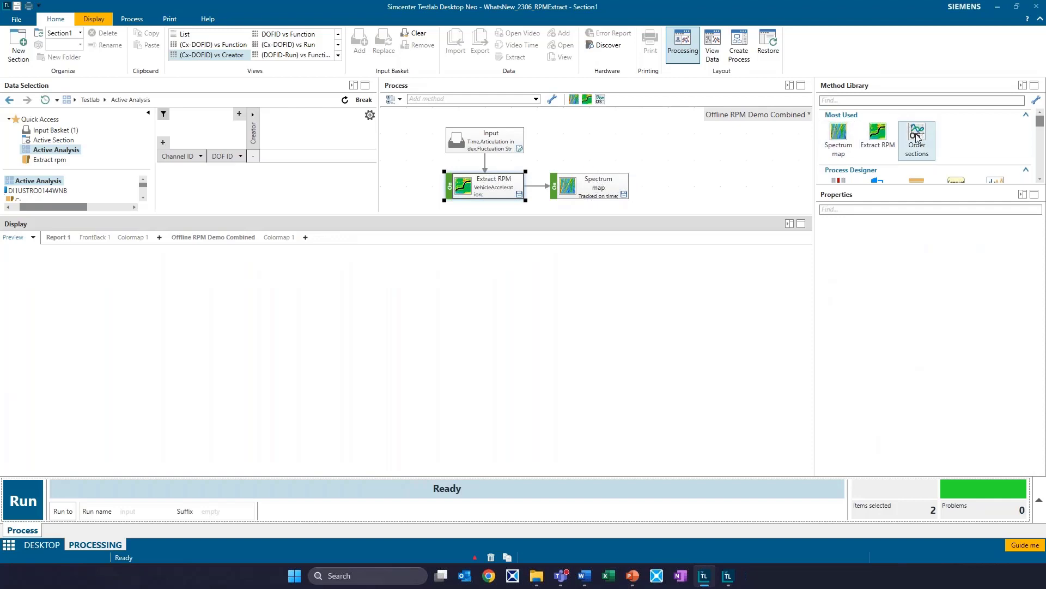
{"action": "left_click", "coordinate": [600, 188]}
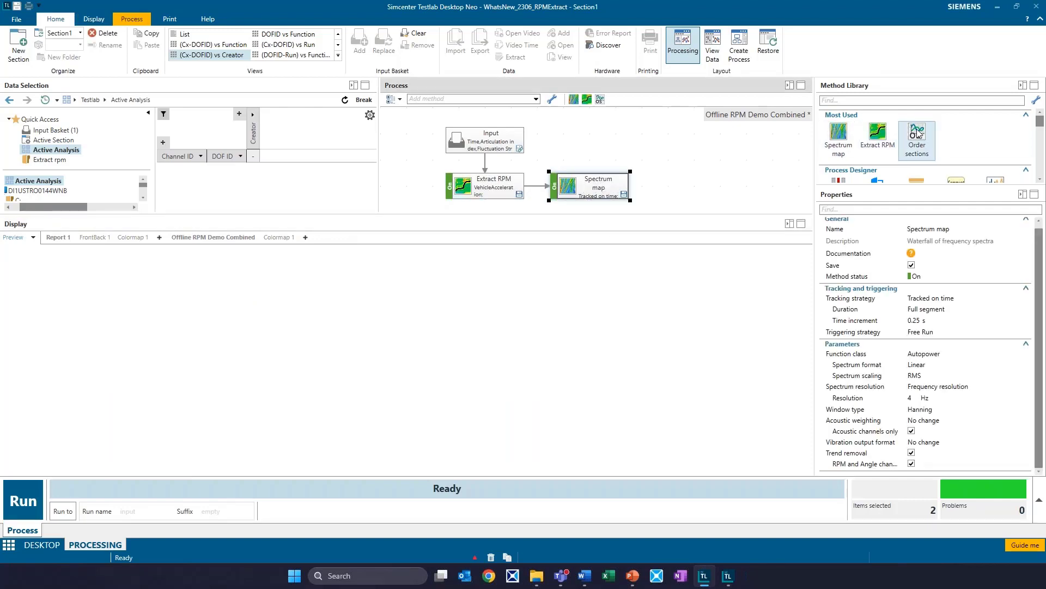
{"action": "double_click", "coordinate": [917, 132]}
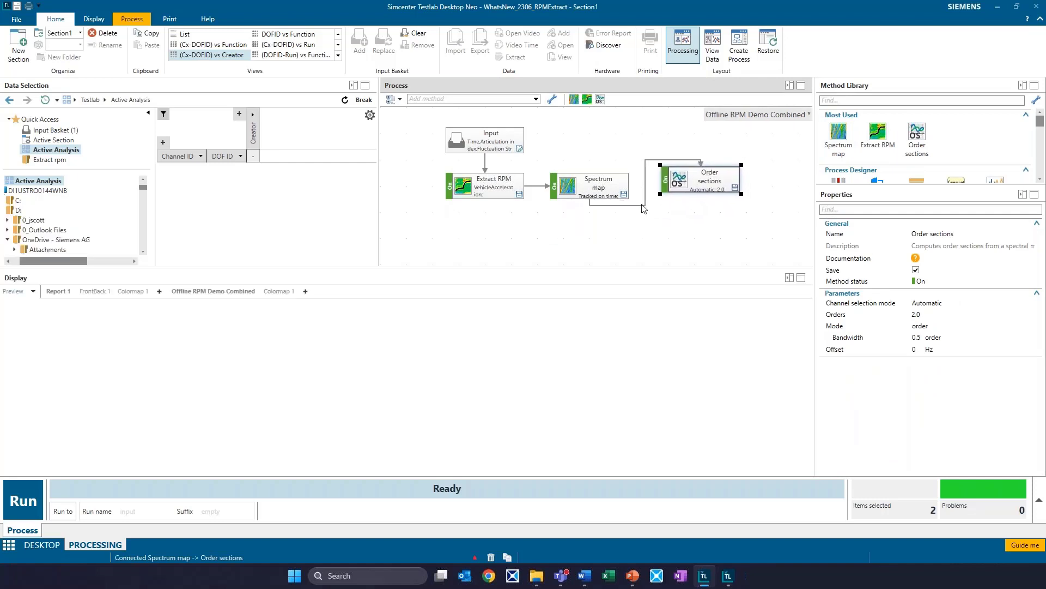
{"action": "left_click", "coordinate": [644, 209]}
{"action": "key", "text": "Delete"}
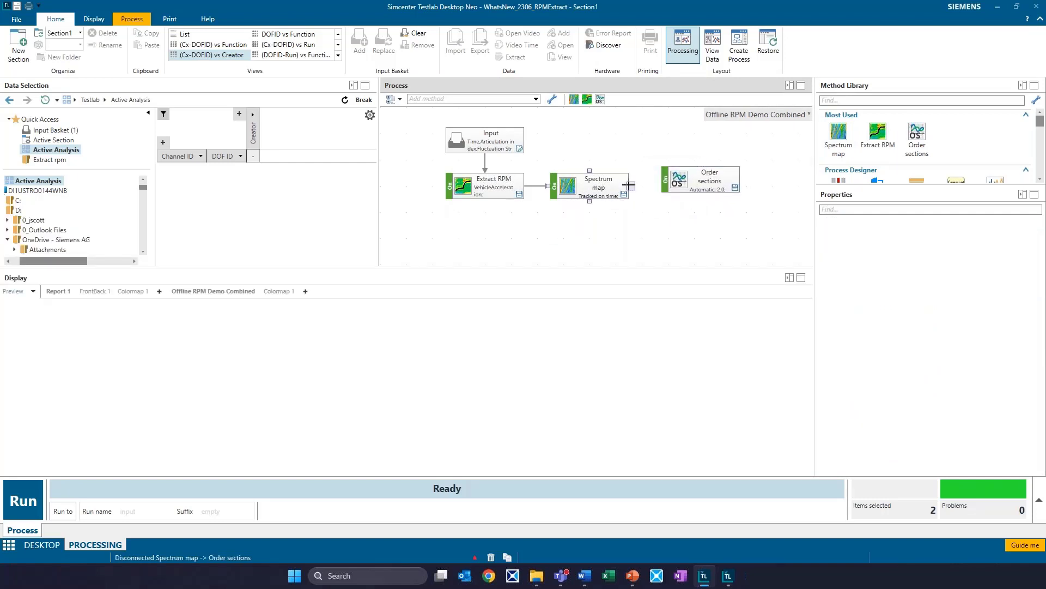
{"action": "left_click_drag", "start_coordinate": [630, 185], "coordinate": [689, 188]}
{"action": "left_click", "coordinate": [698, 188]}
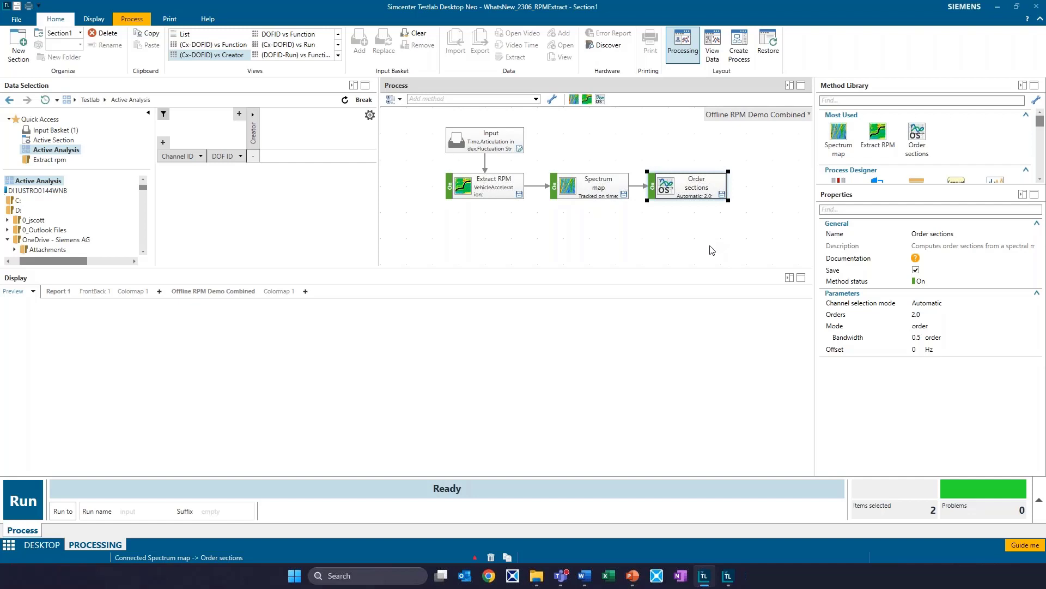
Change the Order sections orders from 2.0 to 1;1.5;2;2.5;3.
{"action": "mouse_move", "coordinate": [694, 185]}
{"action": "left_click", "coordinate": [919, 315]}
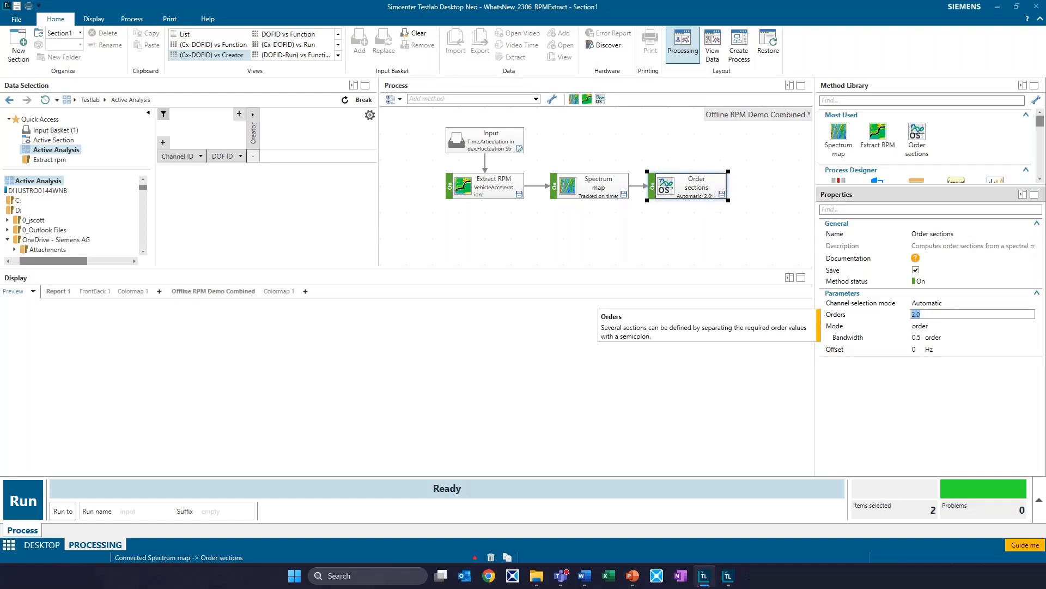
{"action": "type", "text": "1;1.5;2;2.5;3"}
{"action": "key", "text": "Tab"}
{"action": "left_click", "coordinate": [972, 326]}
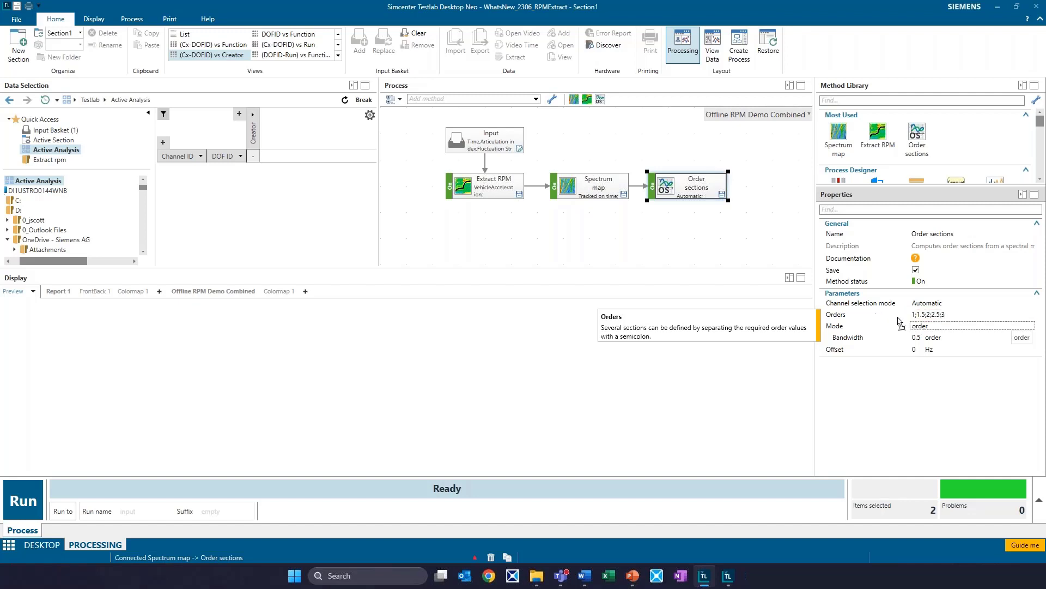
{"action": "left_click", "coordinate": [972, 314]}
{"action": "left_click", "coordinate": [916, 349]}
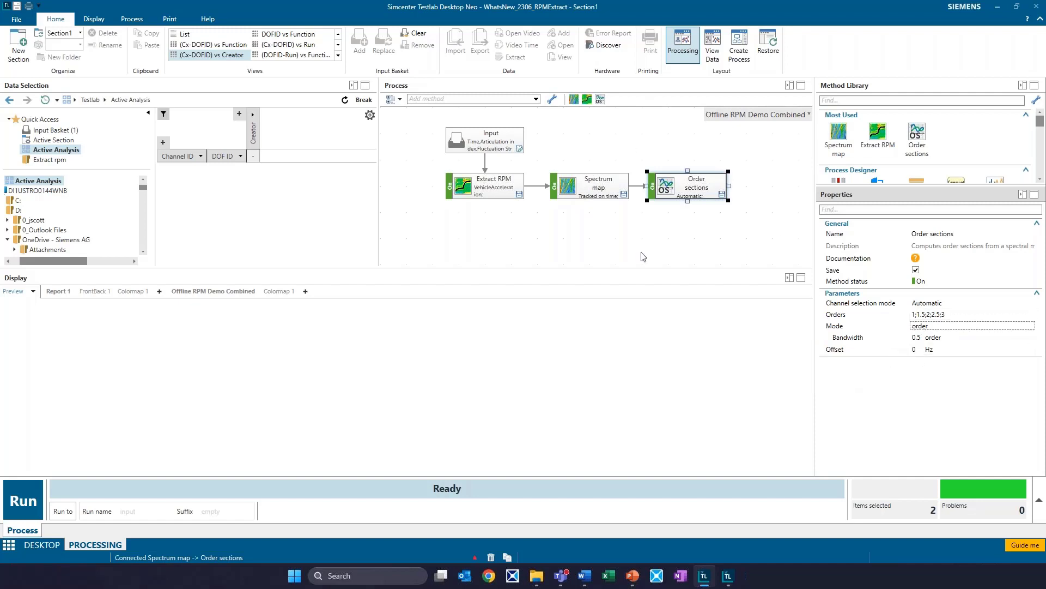
{"action": "mouse_move", "coordinate": [698, 197]}
Run, discard the failed multiple-tacho result, and show the Channel selection mode choices.
{"action": "left_click", "coordinate": [24, 501]}
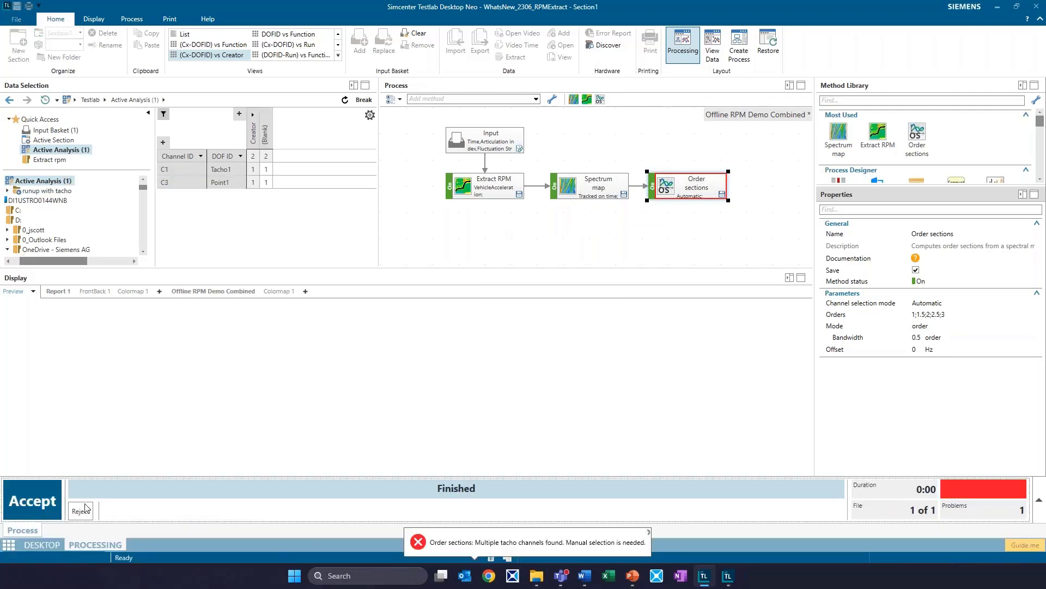
{"action": "left_click", "coordinate": [81, 510]}
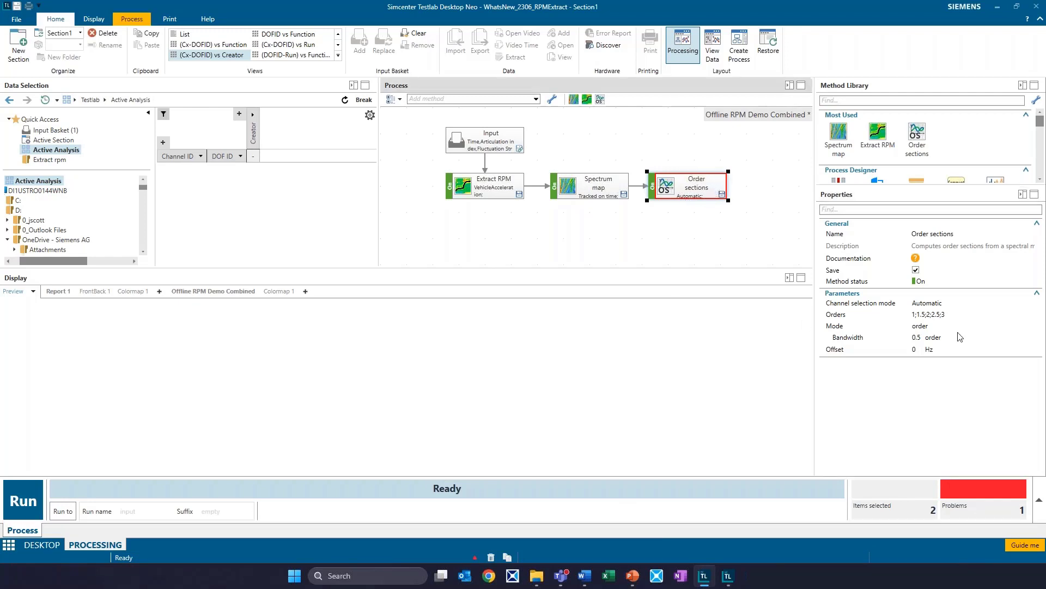
{"action": "left_click", "coordinate": [976, 303]}
{"action": "left_click", "coordinate": [975, 306]}
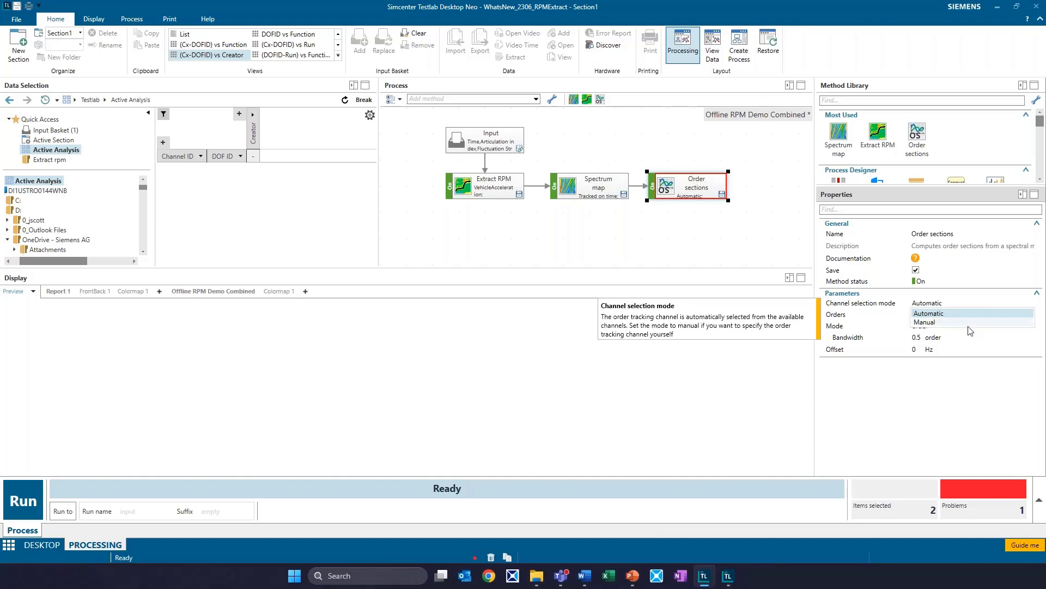
Switch Order sections to Manual channel selection using the Extracted RPM channel.
{"action": "left_click", "coordinate": [972, 321]}
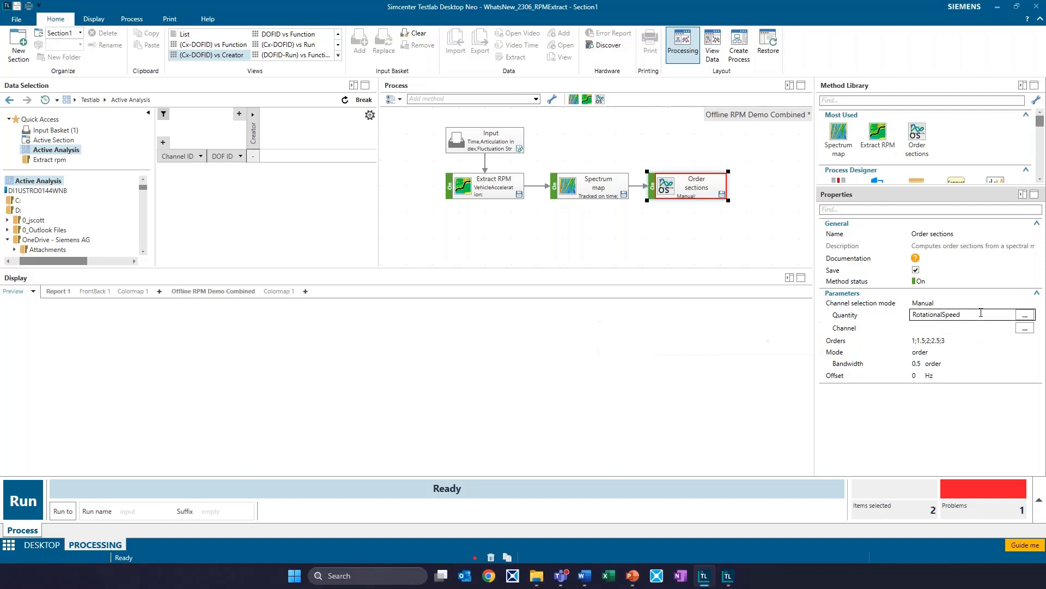
{"action": "left_click", "coordinate": [1026, 328]}
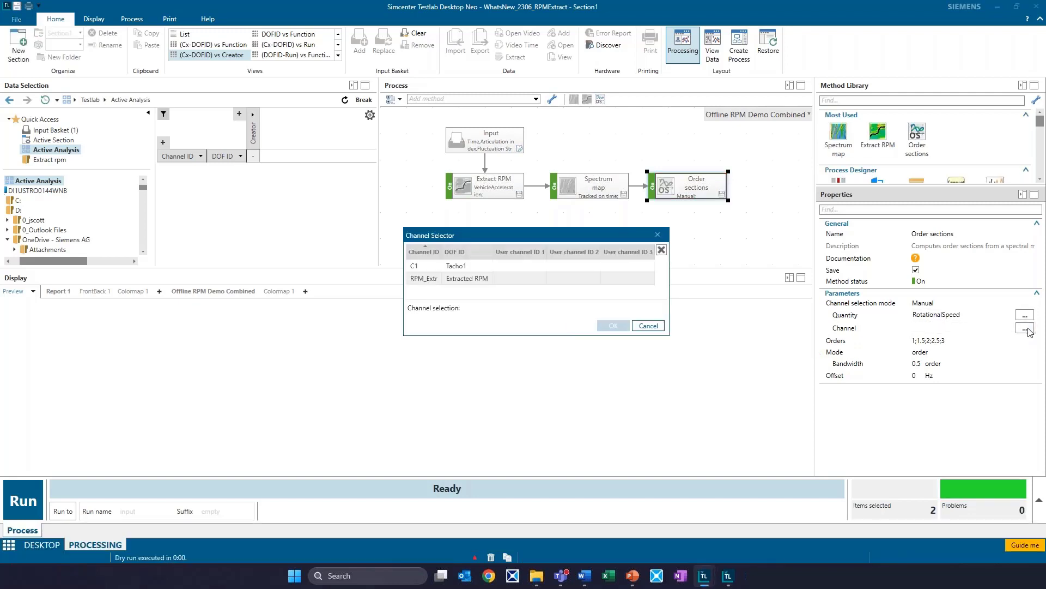
{"action": "left_click", "coordinate": [462, 279]}
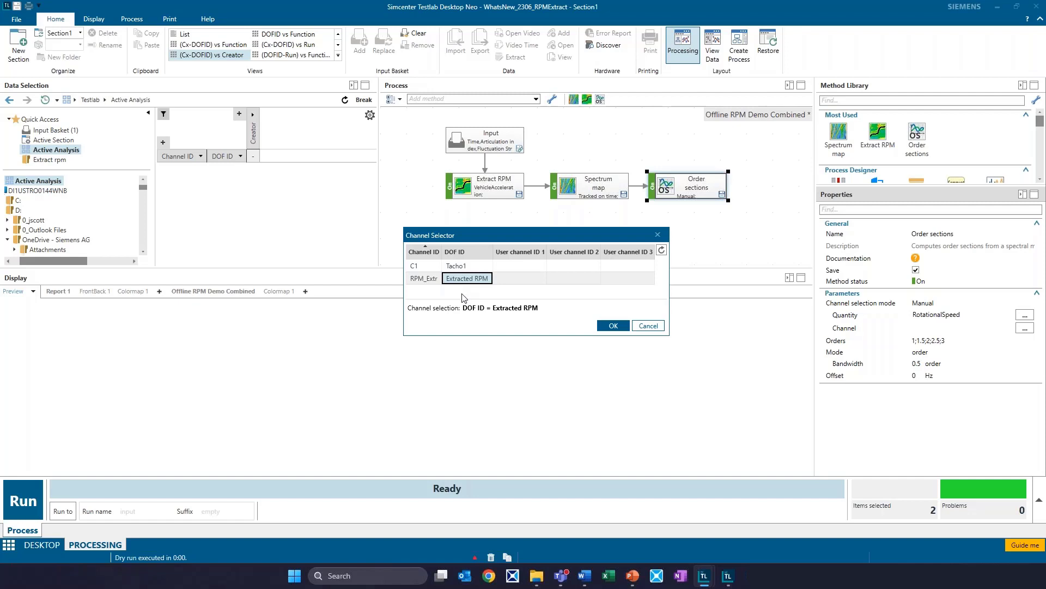
{"action": "left_click", "coordinate": [615, 326]}
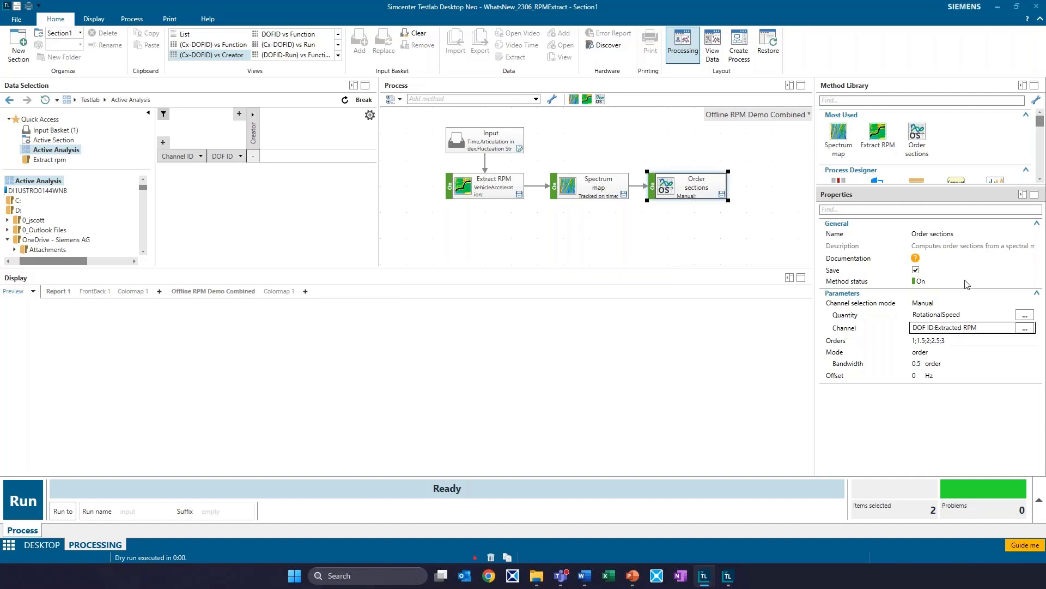
Run the processing and preview the C3 spectrum map colormap with all cursors removed.
{"action": "left_click", "coordinate": [30, 502]}
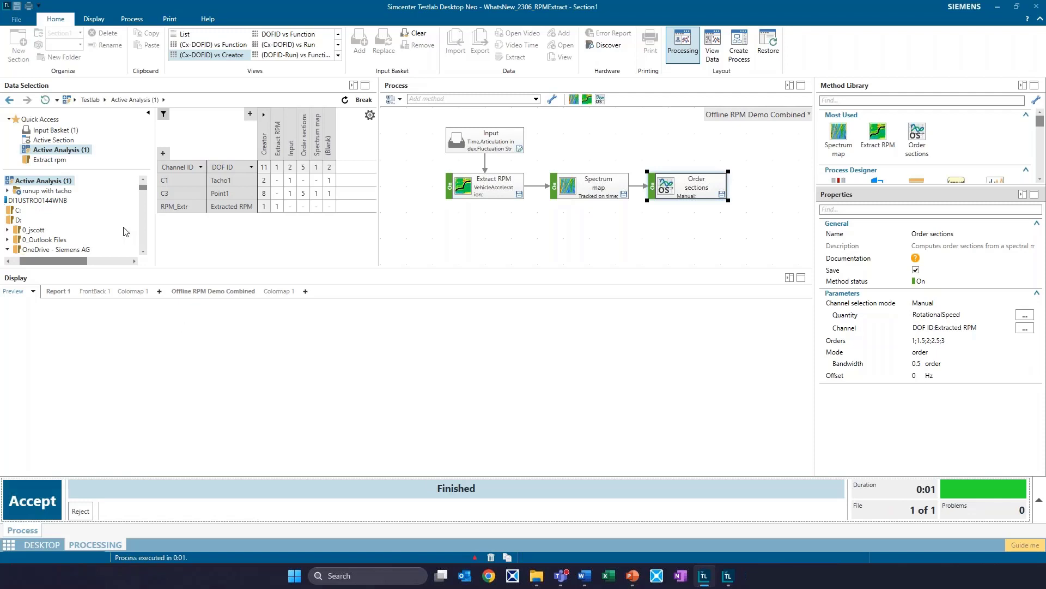
{"action": "left_click", "coordinate": [58, 152]}
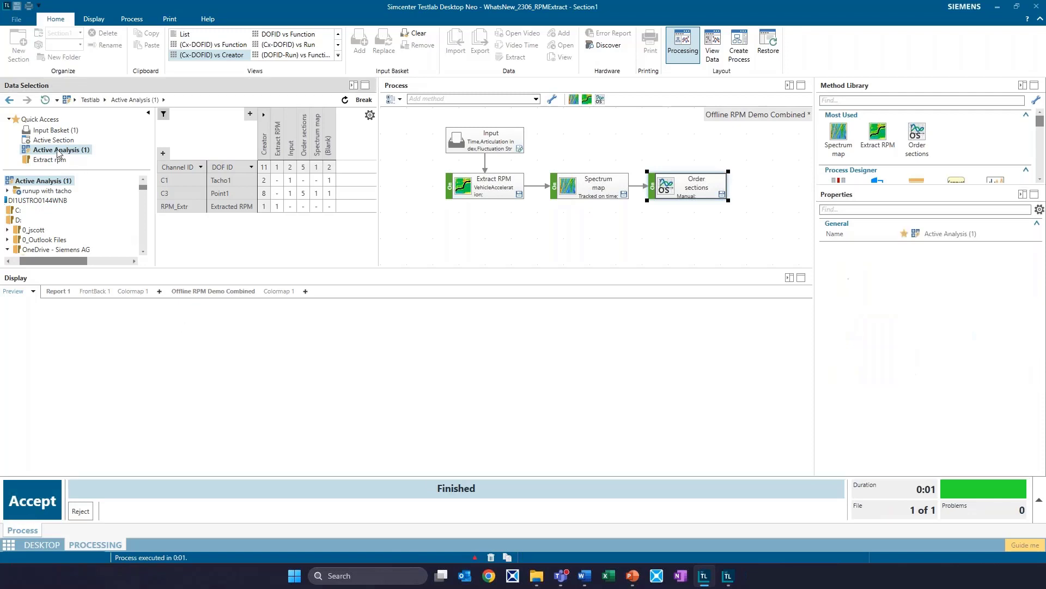
{"action": "left_click", "coordinate": [317, 193]}
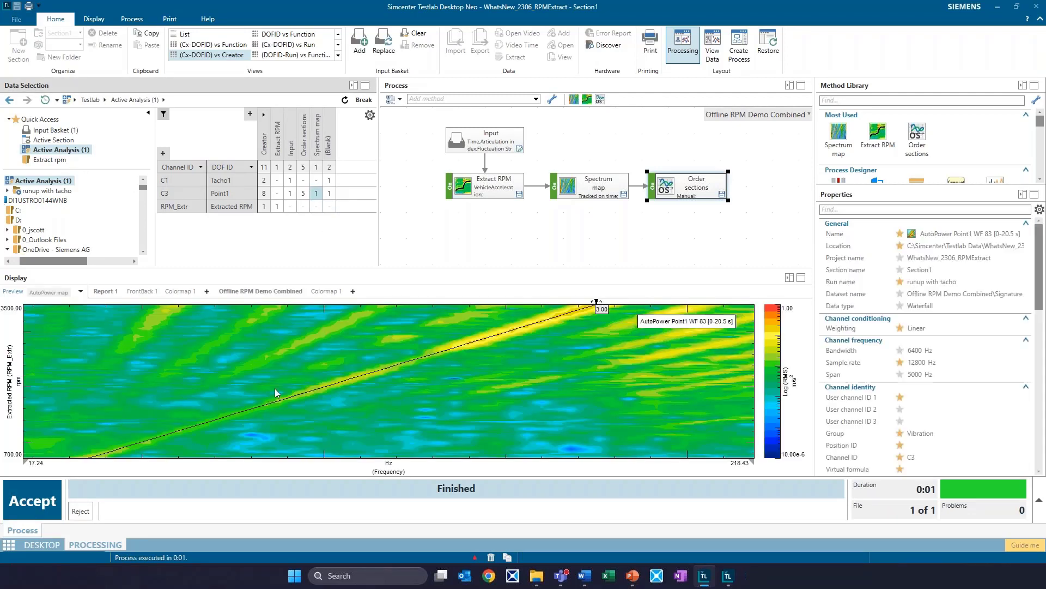
{"action": "right_click", "coordinate": [283, 371]}
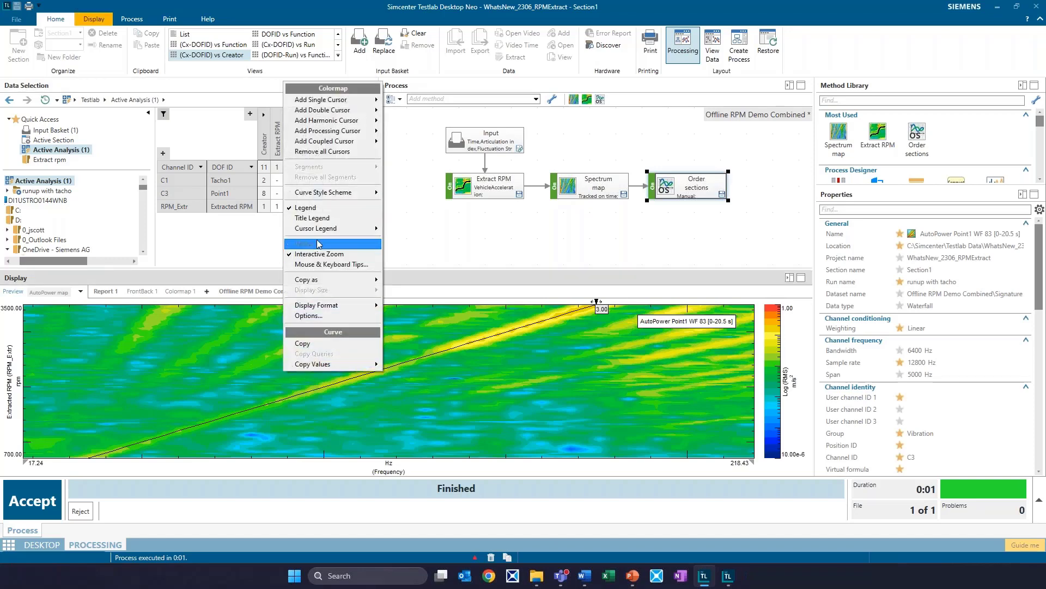
{"action": "left_click", "coordinate": [336, 151]}
Enlarge the colormap display, set optimized frequency limits, and zoom to roughly 0–1540 Hz.
{"action": "left_click", "coordinate": [359, 204]}
{"action": "left_click_drag", "start_coordinate": [359, 205], "coordinate": [360, 207]}
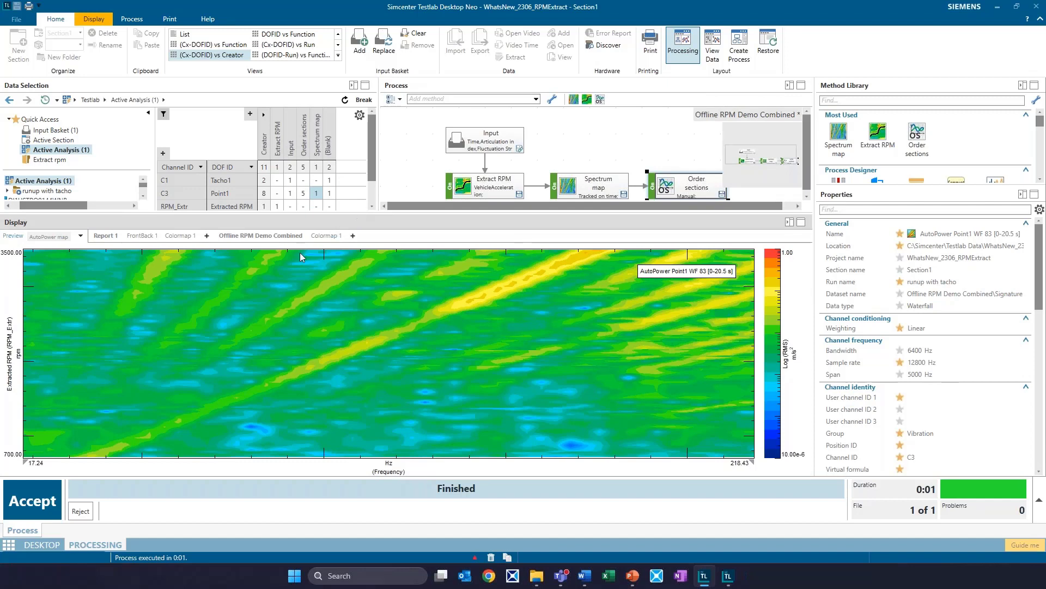
{"action": "right_click", "coordinate": [186, 469]}
{"action": "mouse_move", "coordinate": [214, 381]}
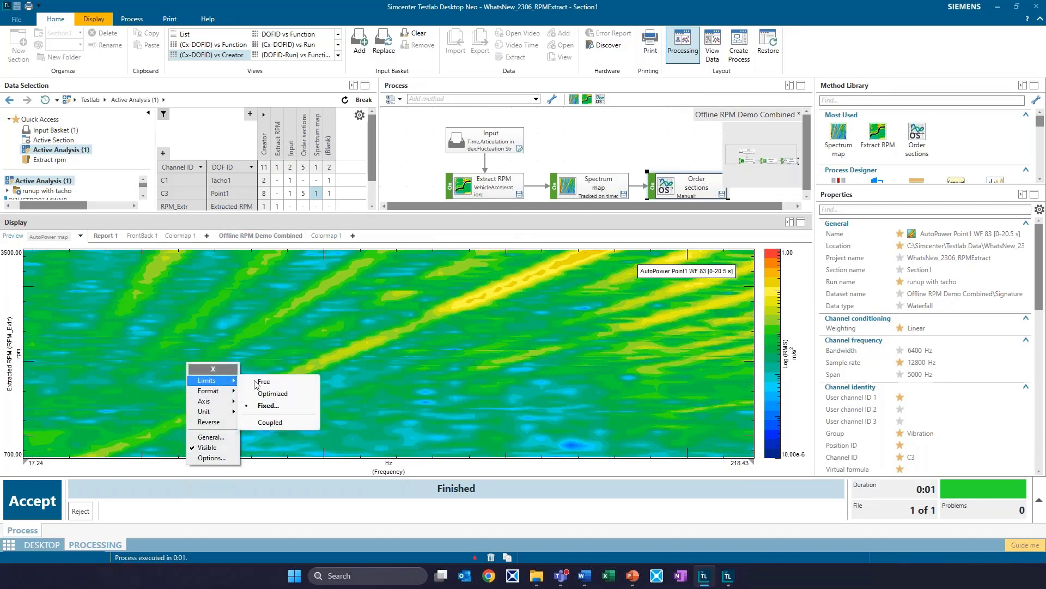
{"action": "left_click", "coordinate": [265, 393]}
{"action": "left_click_drag", "start_coordinate": [196, 409], "coordinate": [2, 412]}
{"action": "left_click_drag", "start_coordinate": [308, 430], "coordinate": [3, 414]}
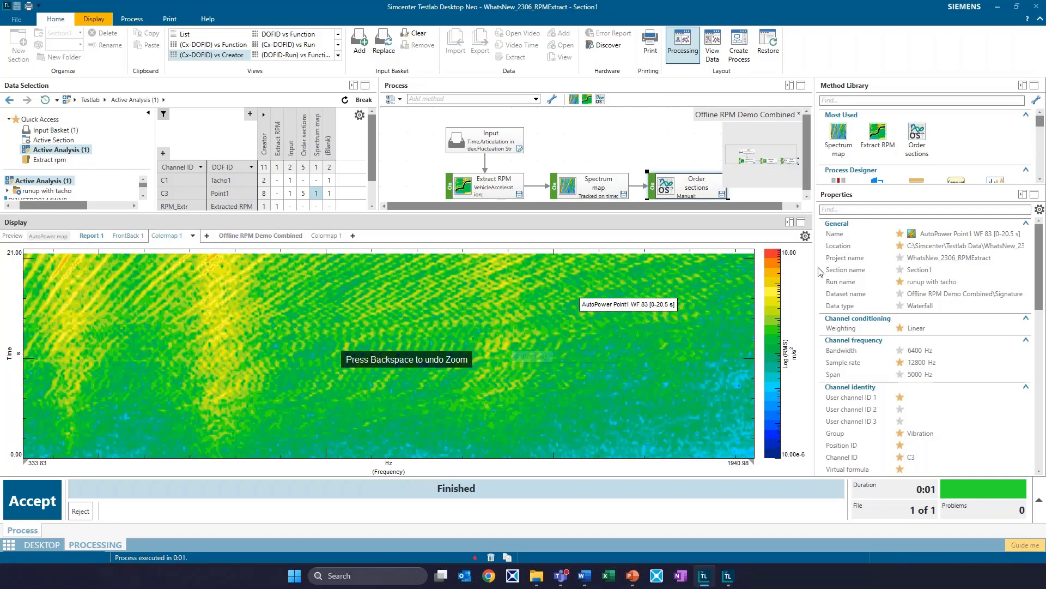
{"action": "key", "text": "BackSpace"}
{"action": "key", "text": "BackSpace"}
{"action": "left_click_drag", "start_coordinate": [198, 384], "coordinate": [4, 385]}
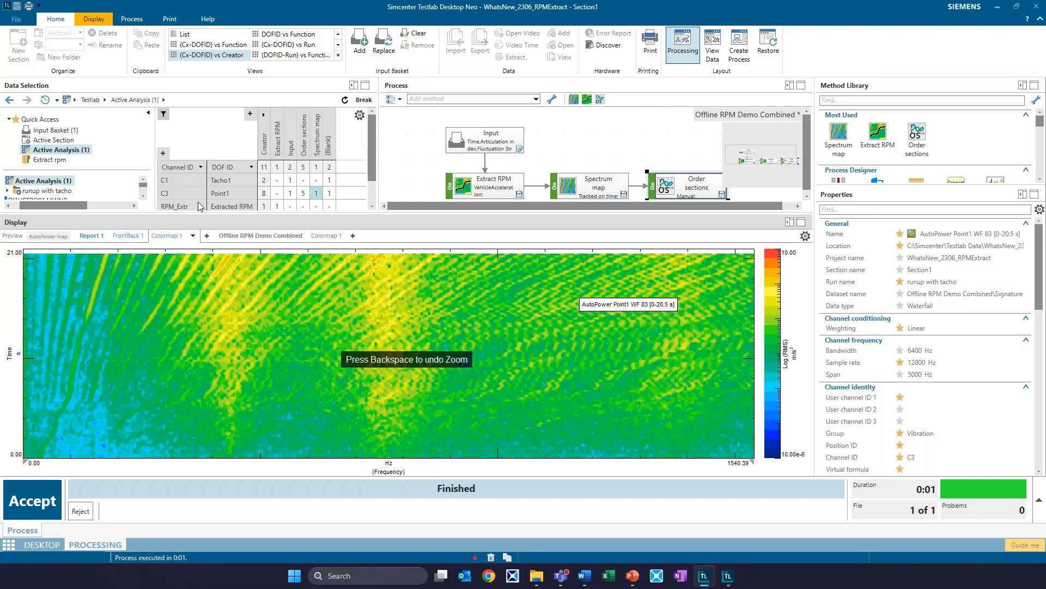
Overlay the C3 order 1.00–3.00 section lines on the colormap, zoomed to 0–328 Hz.
{"action": "left_click", "coordinate": [303, 193]}
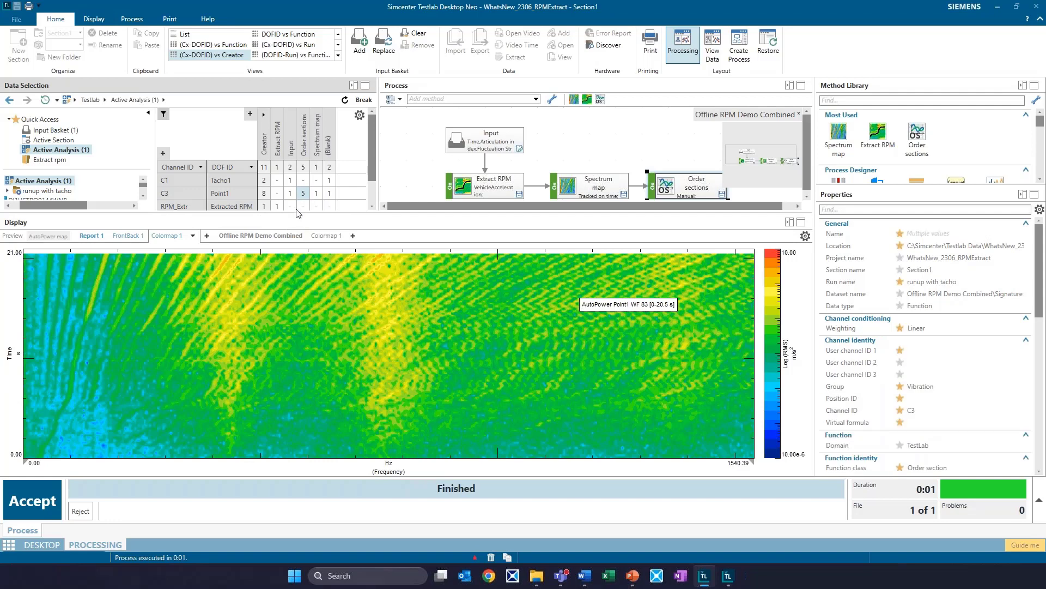
{"action": "left_click_drag", "start_coordinate": [303, 194], "coordinate": [94, 434]}
{"action": "left_click_drag", "start_coordinate": [179, 391], "coordinate": [2, 409]}
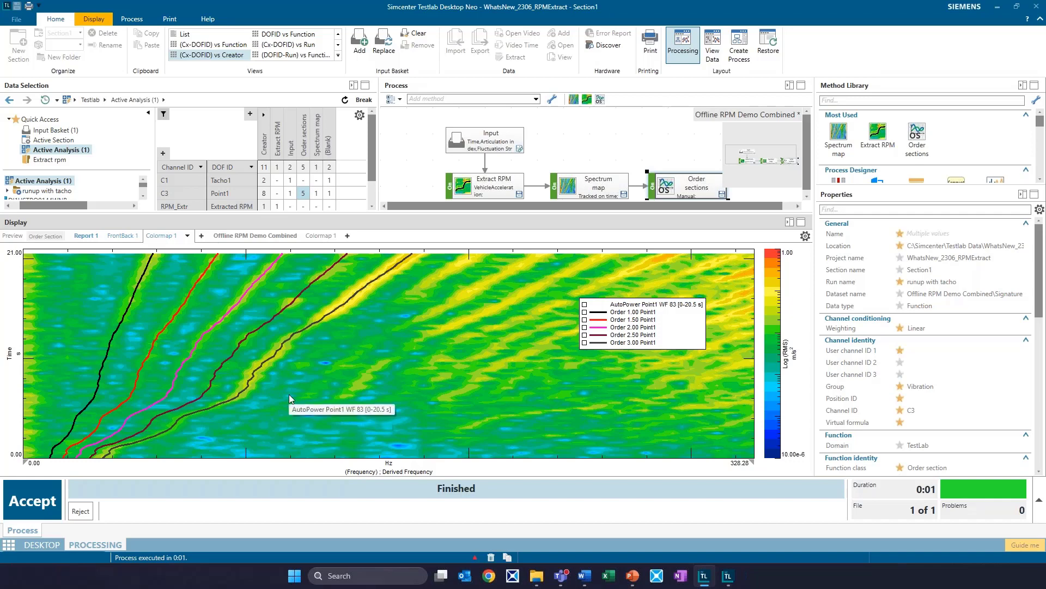
{"action": "left_click_drag", "start_coordinate": [289, 216], "coordinate": [289, 303]}
Accept the processing results and remove all curves from the colormap.
{"action": "left_click", "coordinate": [55, 512]}
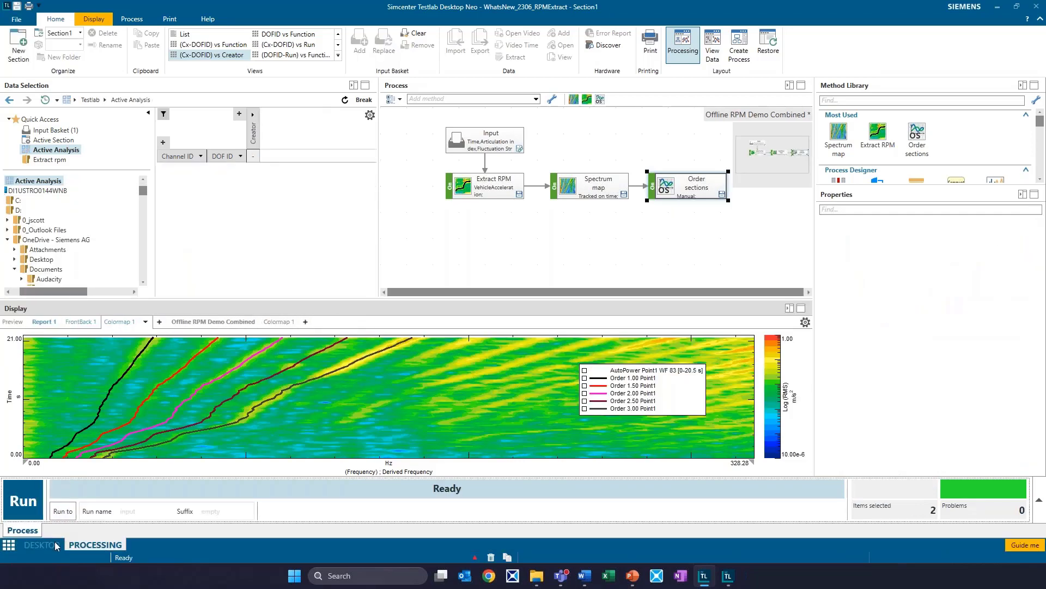
{"action": "right_click", "coordinate": [414, 387]}
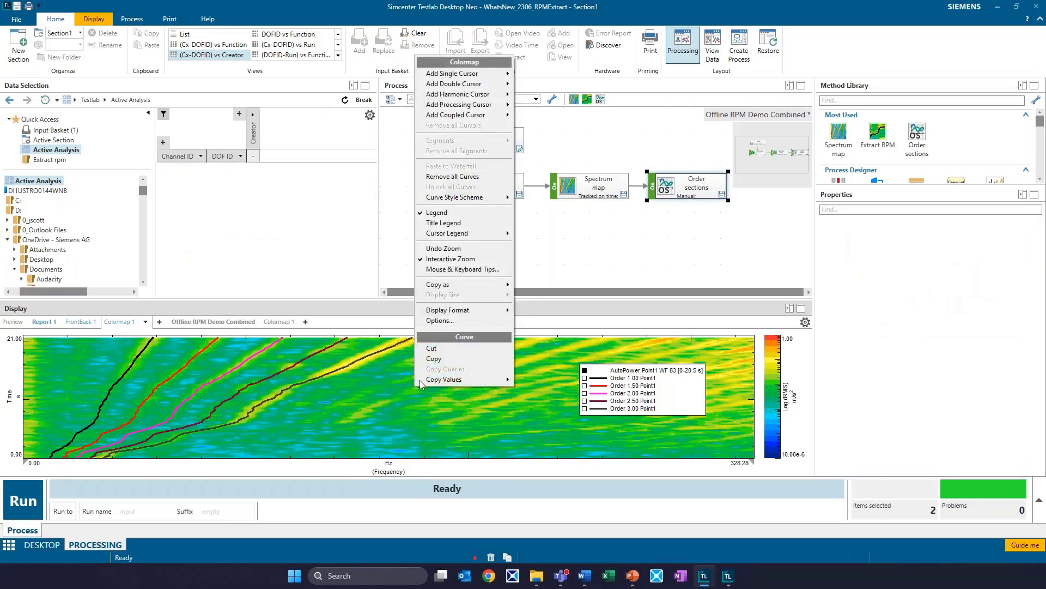
{"action": "left_click", "coordinate": [464, 177]}
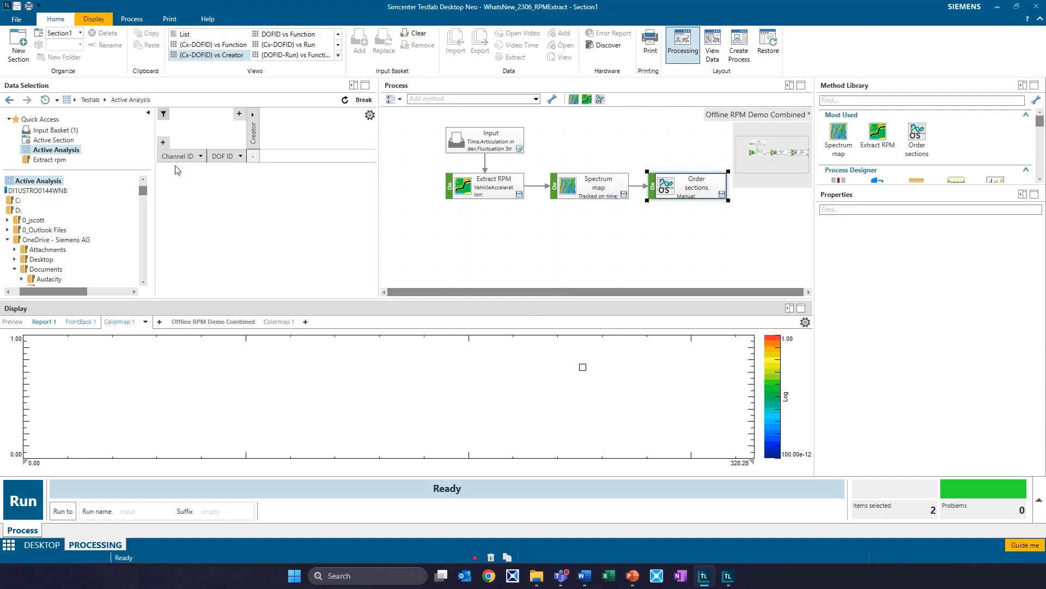
Replace the input basket with Run order16_offset20000Hz.ldsf and list its channels by ID and creator.
{"action": "left_click", "coordinate": [78, 150]}
{"action": "left_click", "coordinate": [50, 159]}
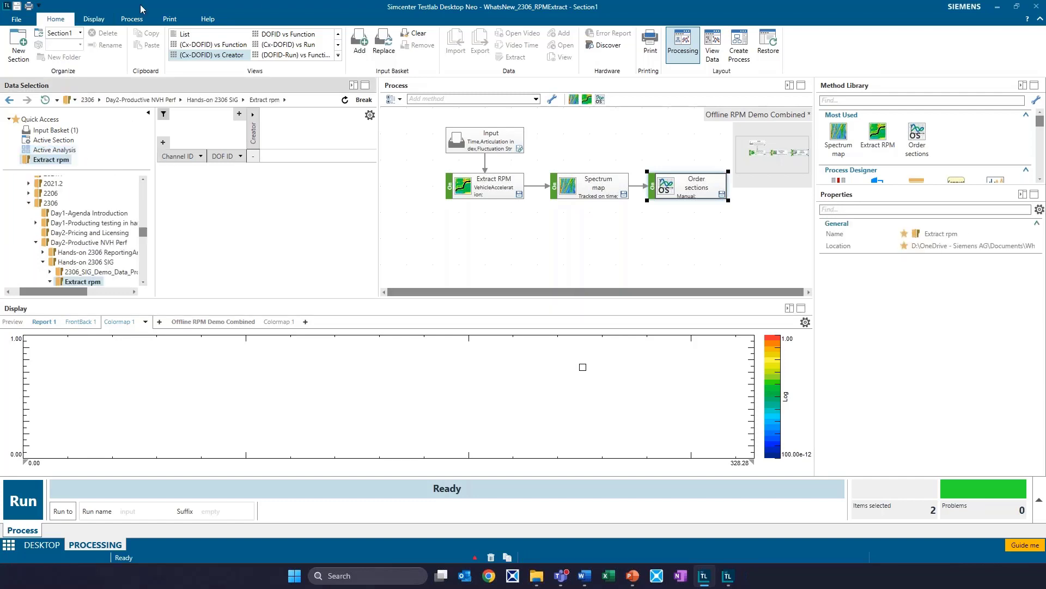
{"action": "left_click", "coordinate": [184, 33]}
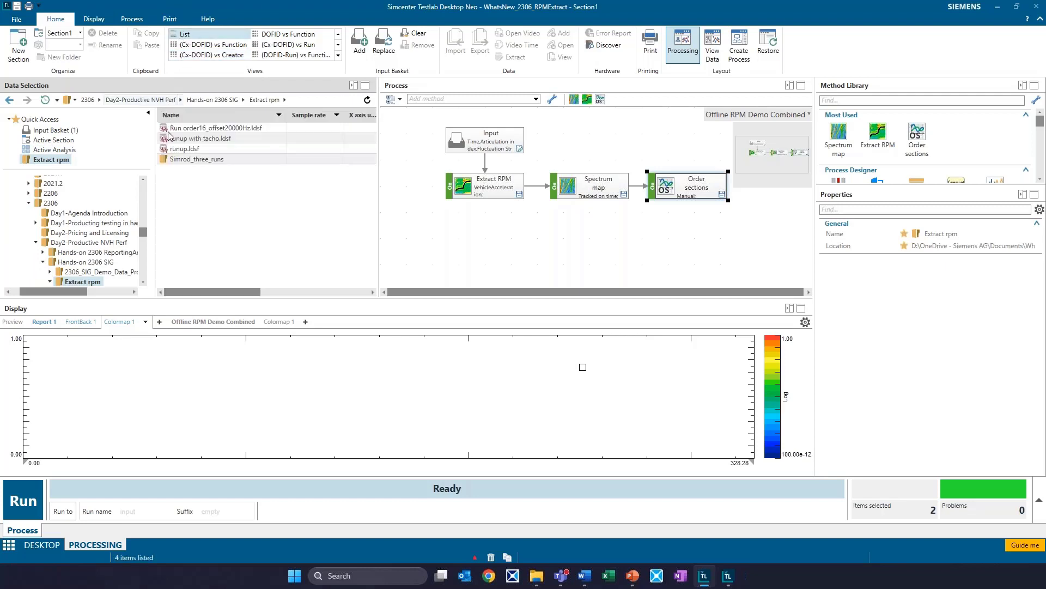
{"action": "left_click", "coordinate": [190, 129]}
{"action": "right_click", "coordinate": [189, 128]}
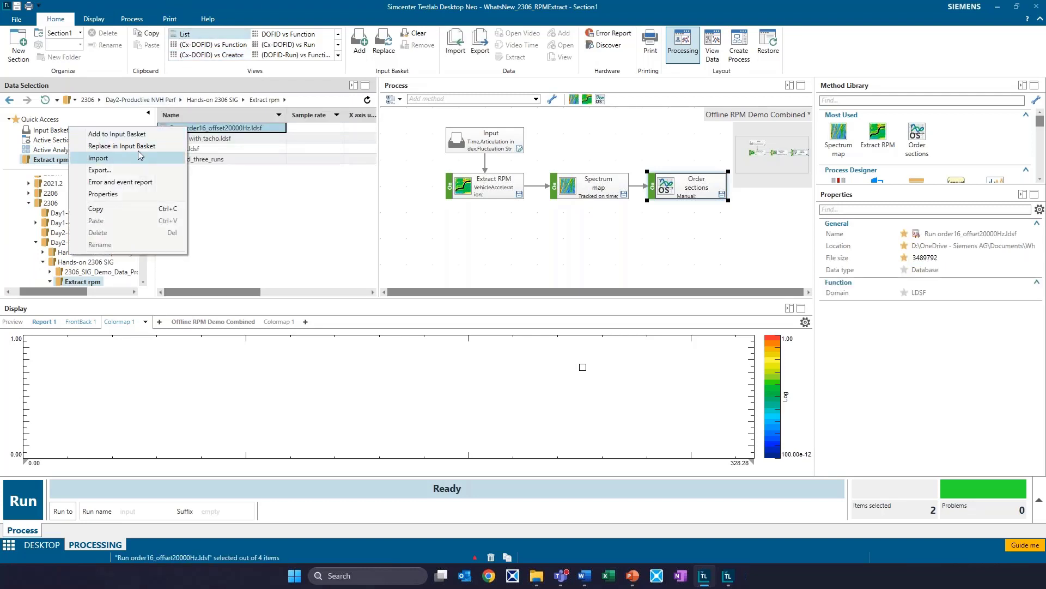
{"action": "left_click", "coordinate": [121, 145]}
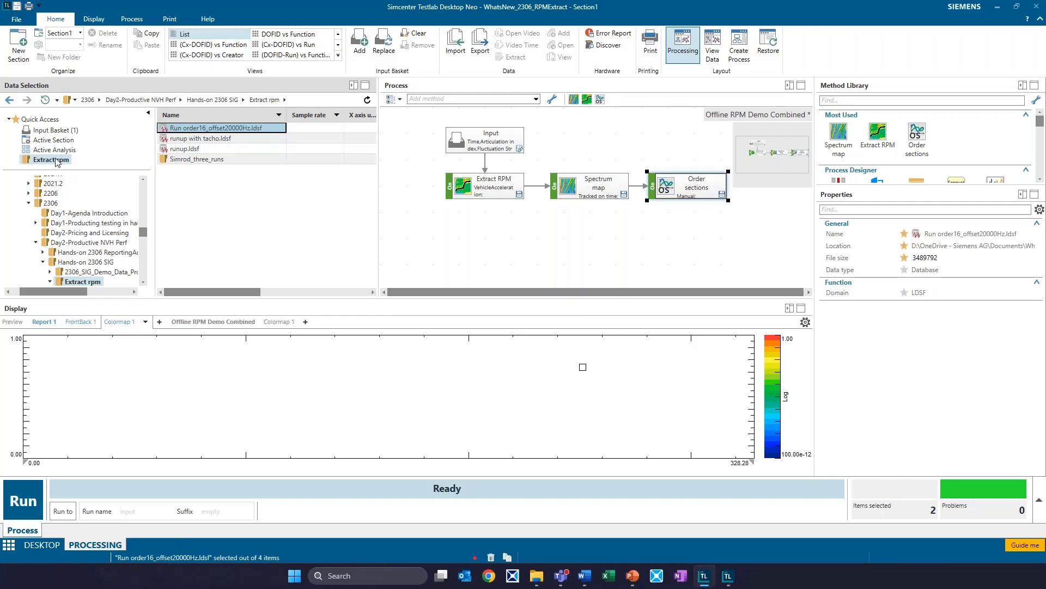
{"action": "left_click", "coordinate": [55, 130]}
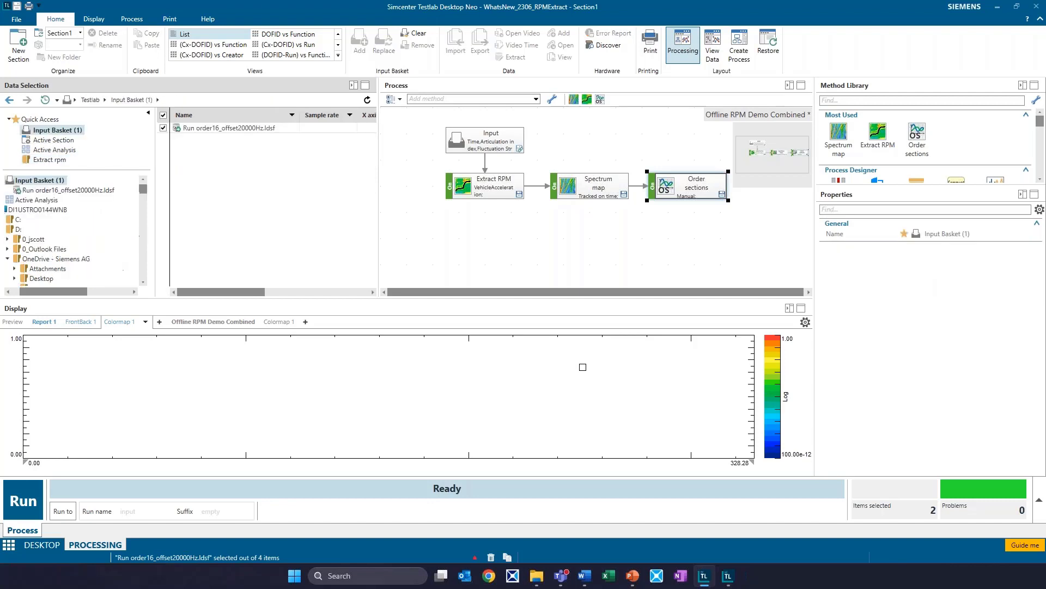
{"action": "left_click", "coordinate": [198, 57]}
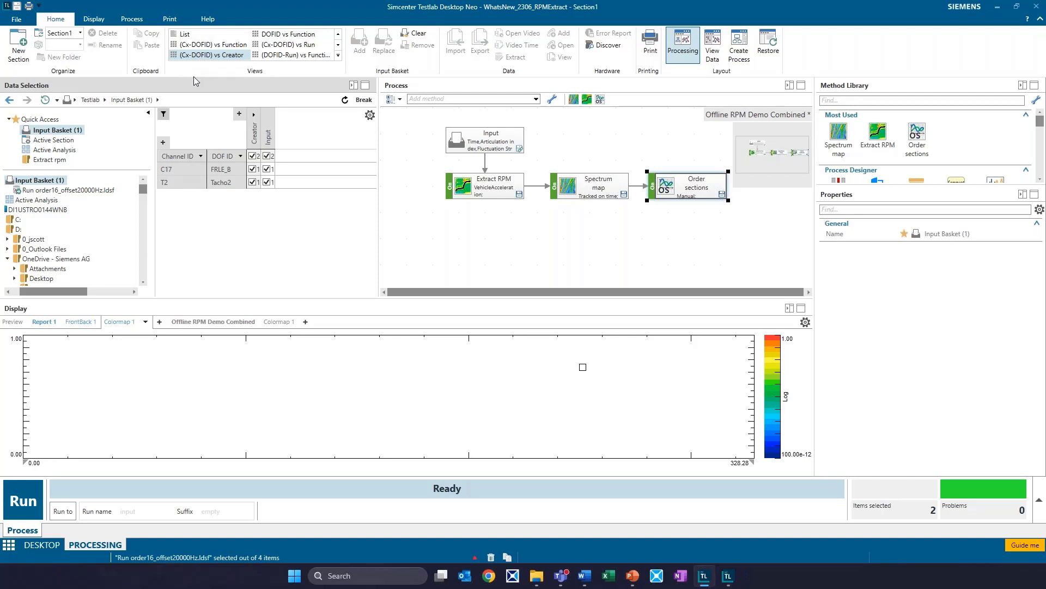
Preview the C17 FRLE_B signal, bypass Extract RPM, and switch Order sections off.
{"action": "left_click", "coordinate": [274, 171]}
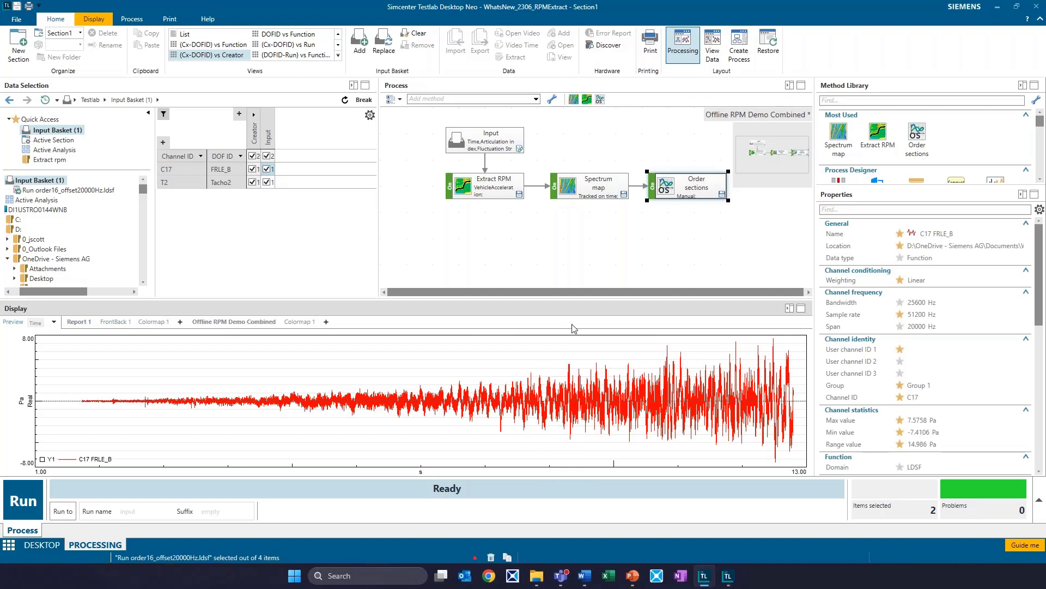
{"action": "left_click", "coordinate": [451, 189]}
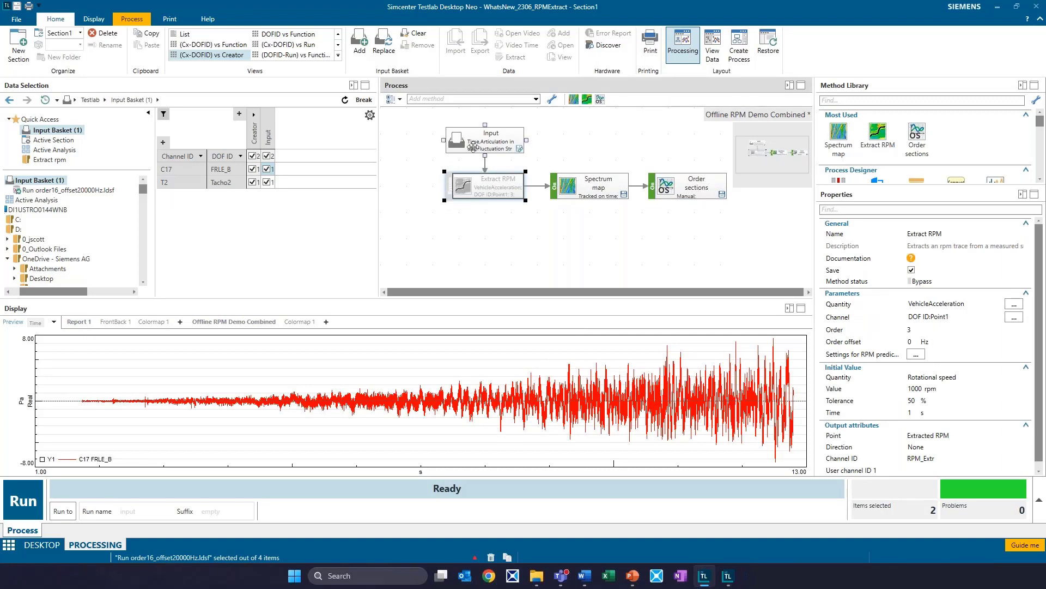
{"action": "left_click", "coordinate": [653, 187]}
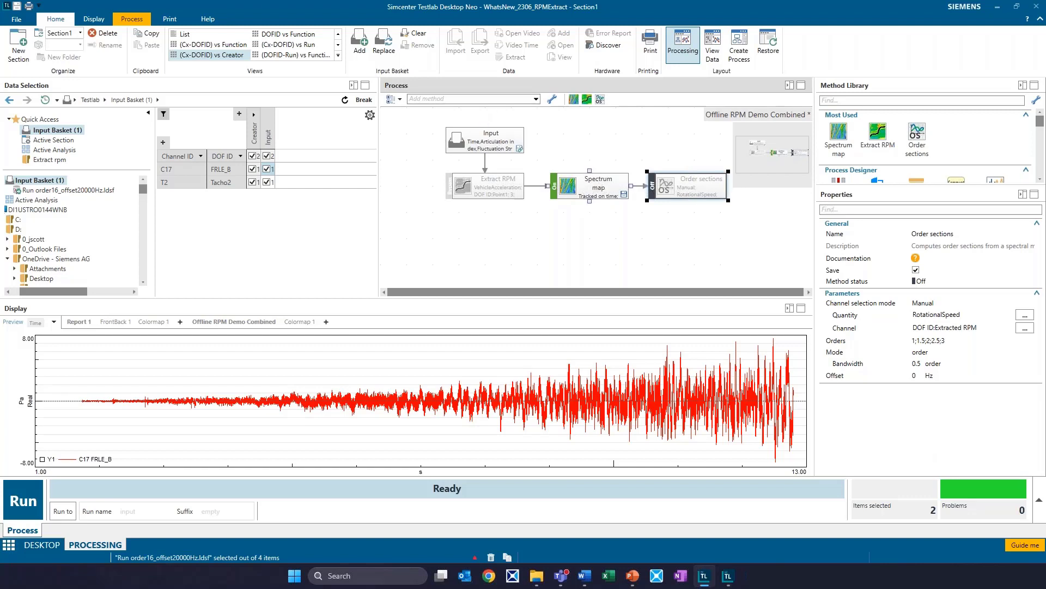
{"action": "mouse_move", "coordinate": [586, 192]}
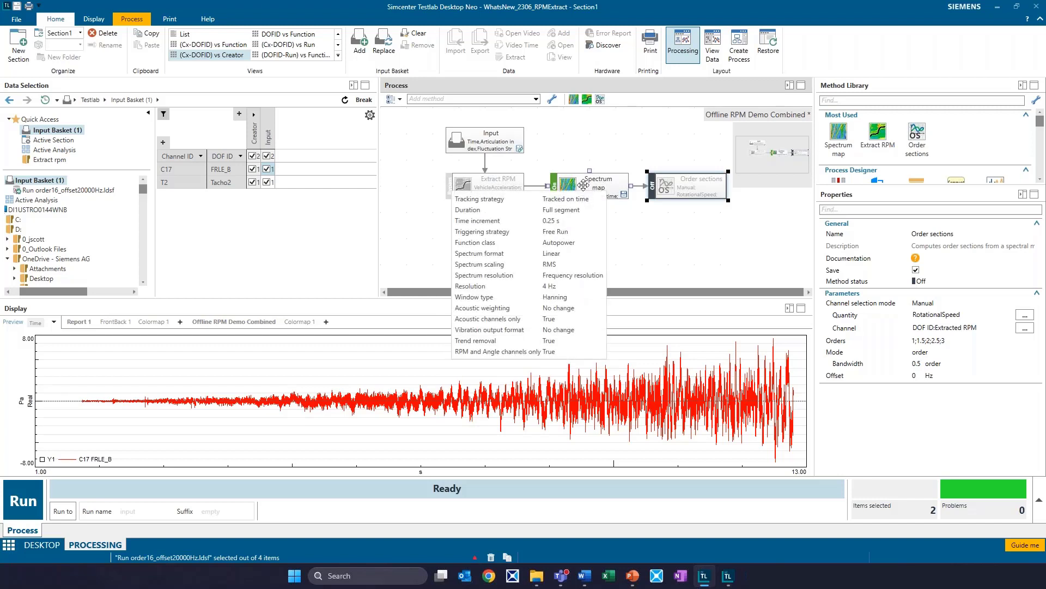
Process the run and show the C17 spectrum map waterfall zoomed to 14883–23423 Hz.
{"action": "left_click", "coordinate": [28, 505]}
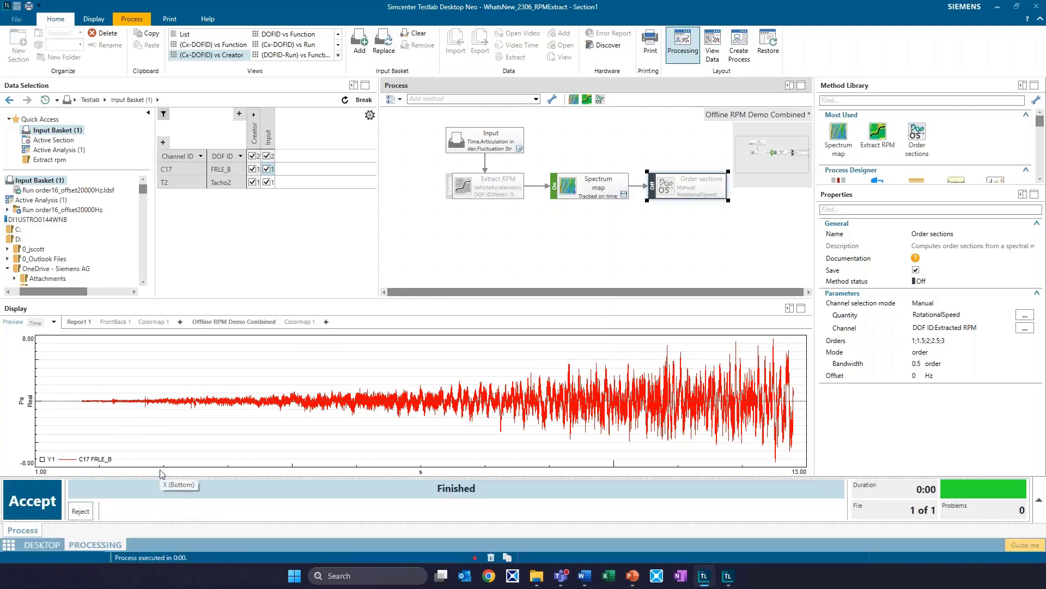
{"action": "left_click", "coordinate": [47, 200]}
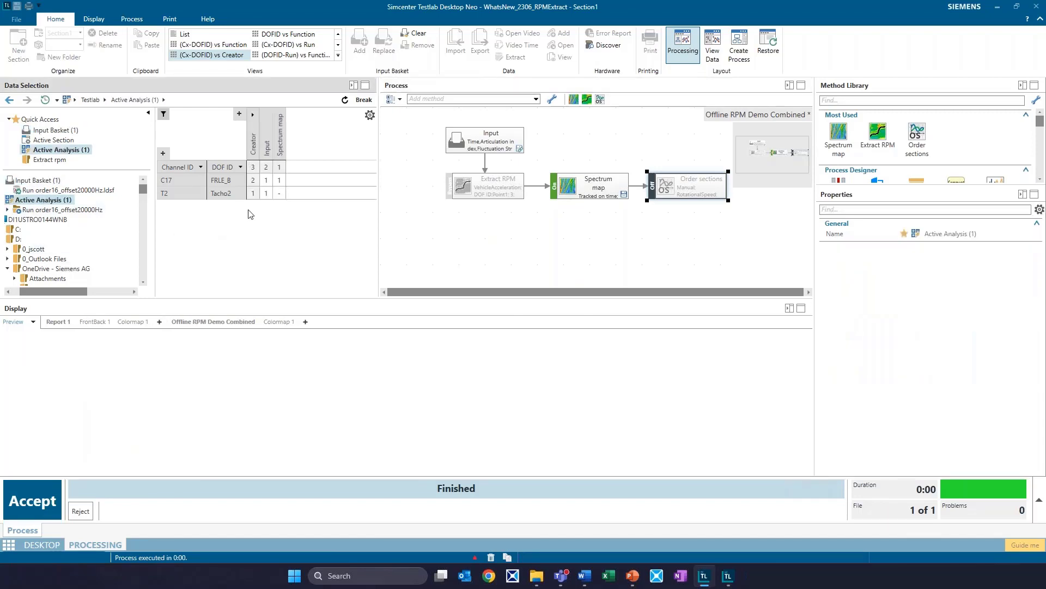
{"action": "left_click", "coordinate": [280, 180]}
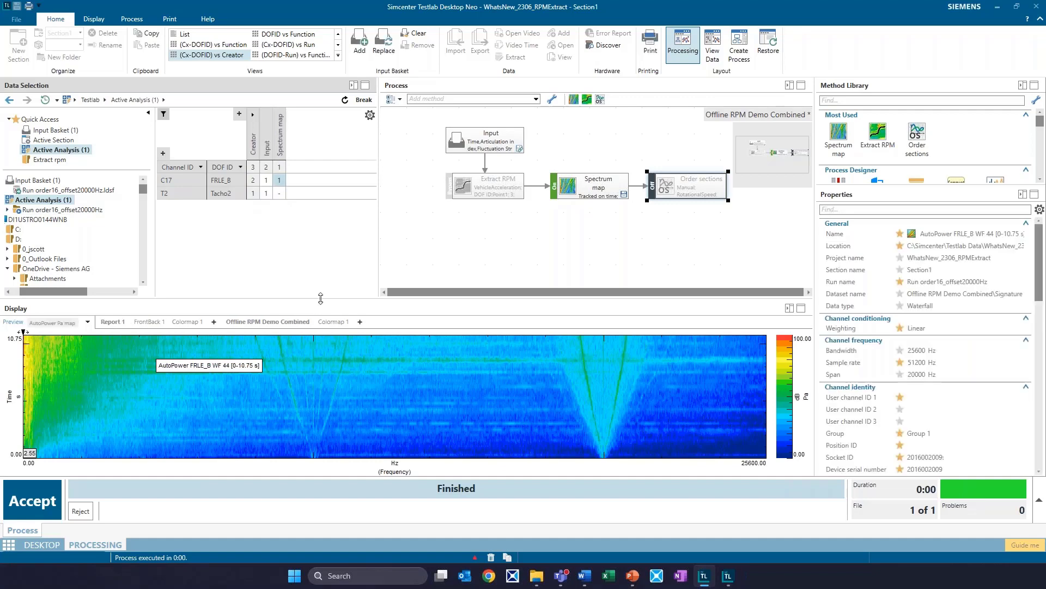
{"action": "left_click_drag", "start_coordinate": [321, 297], "coordinate": [324, 202]}
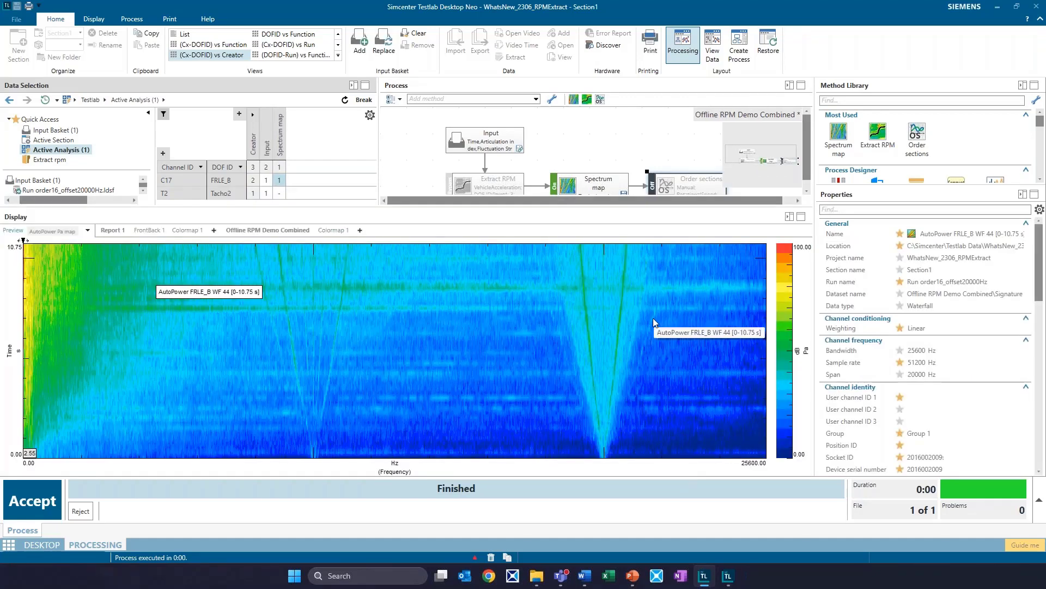
{"action": "left_click_drag", "start_coordinate": [56, 366], "coordinate": [1, 369]}
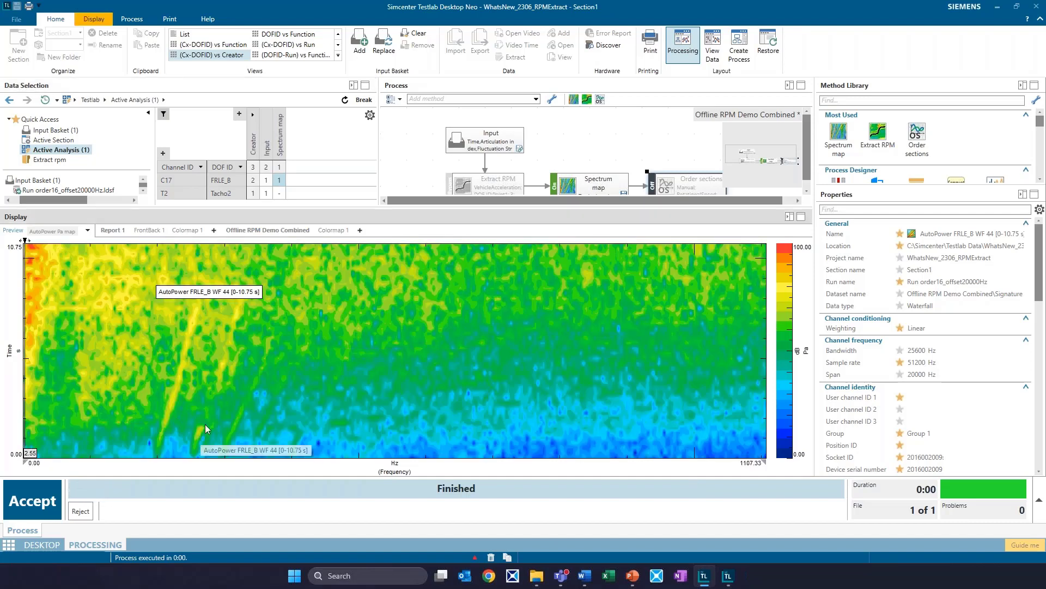
{"action": "key", "text": "BackSpace"}
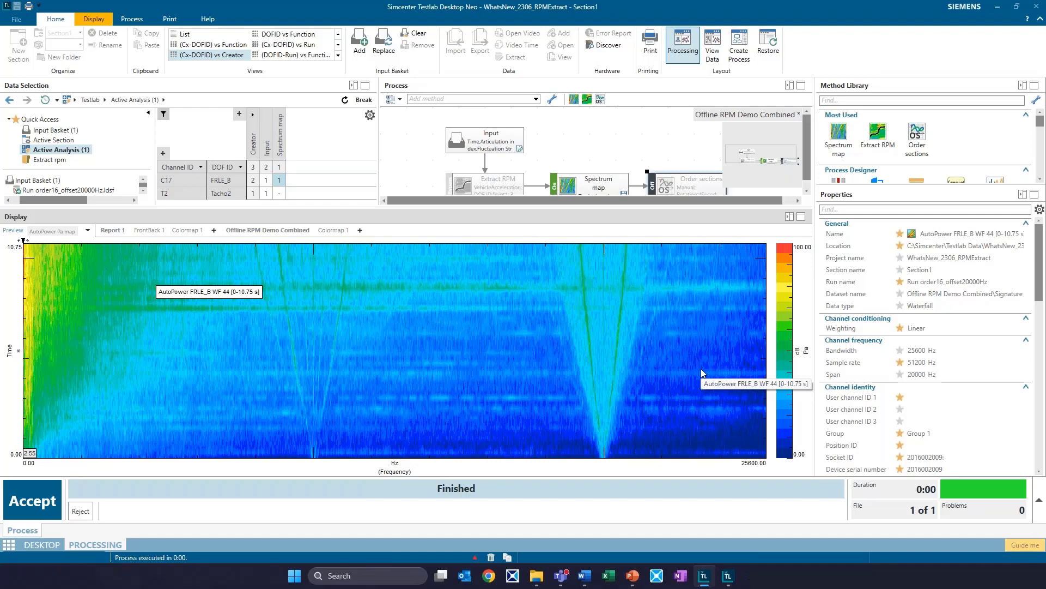
{"action": "left_click_drag", "start_coordinate": [704, 372], "coordinate": [456, 368]}
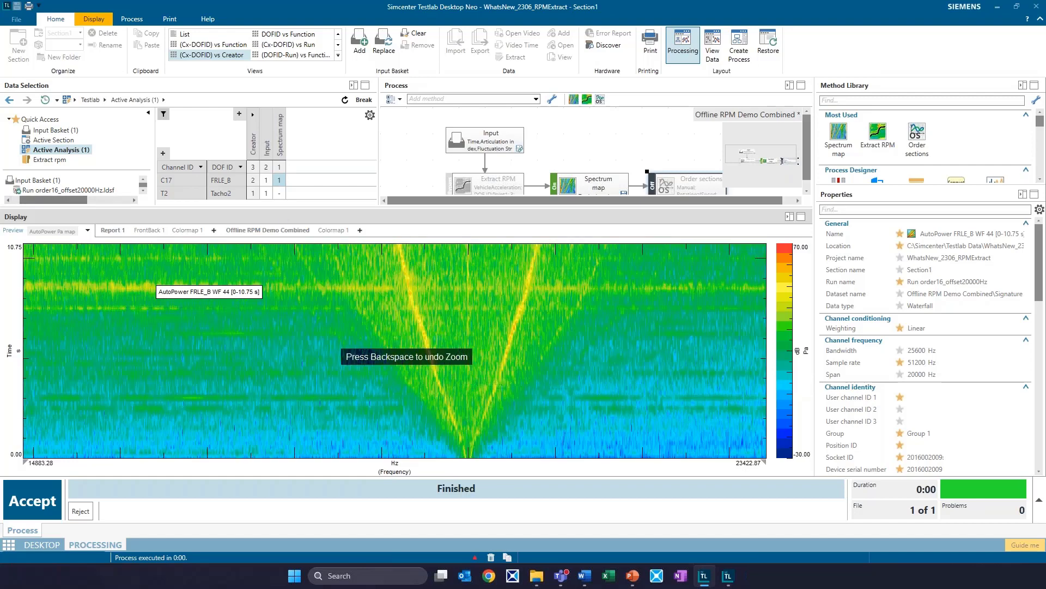
Place the C17 spectrum map on Colormap 1, free the axis limits, and zoom to 16715–23332 Hz.
{"action": "left_click", "coordinate": [184, 231]}
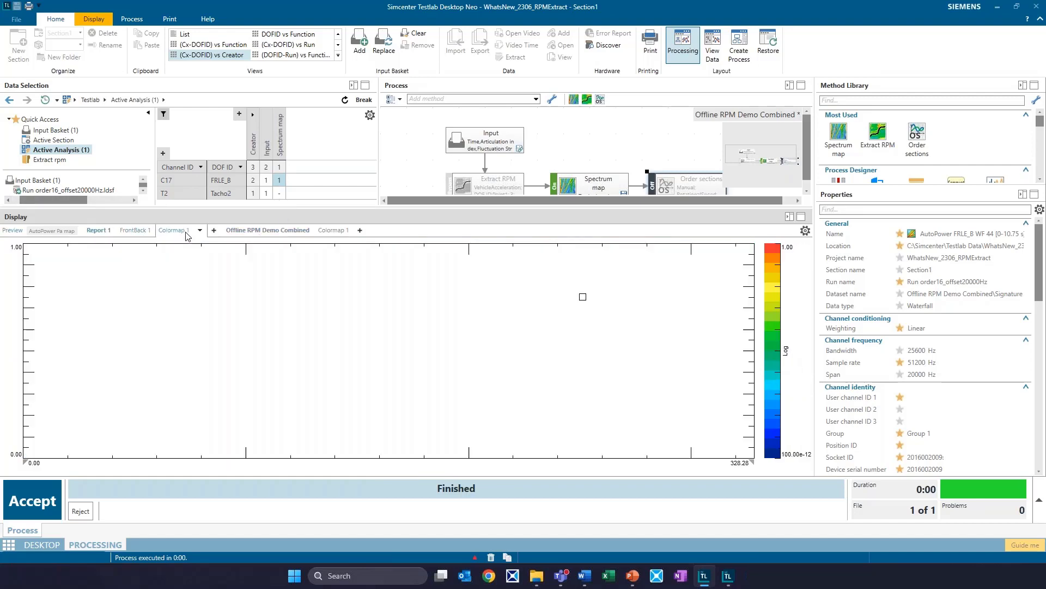
{"action": "left_click_drag", "start_coordinate": [278, 184], "coordinate": [317, 320]}
{"action": "right_click", "coordinate": [379, 464]}
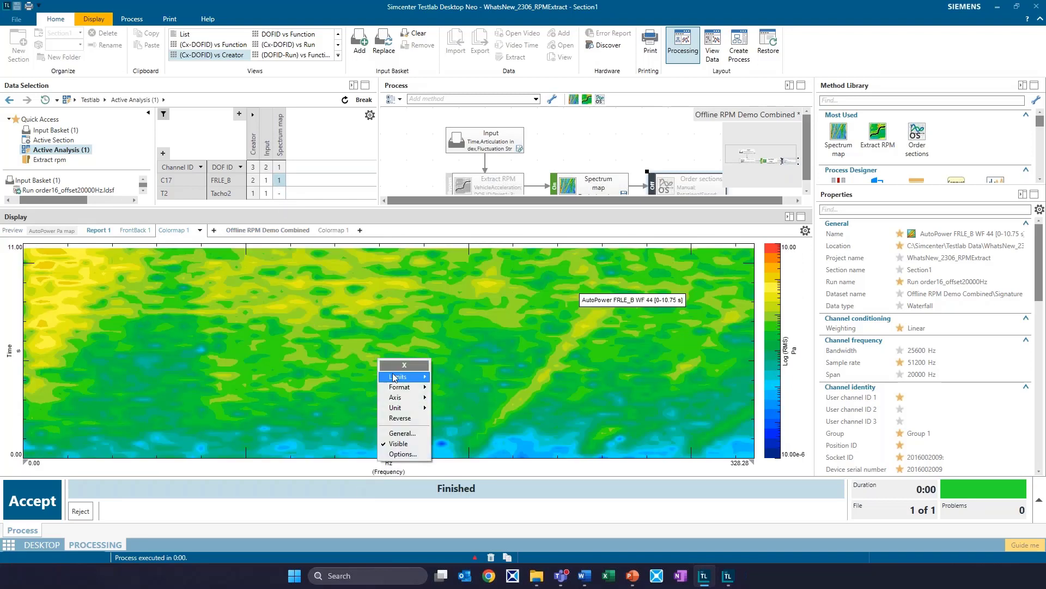
{"action": "mouse_move", "coordinate": [403, 376]}
{"action": "left_click", "coordinate": [460, 379]}
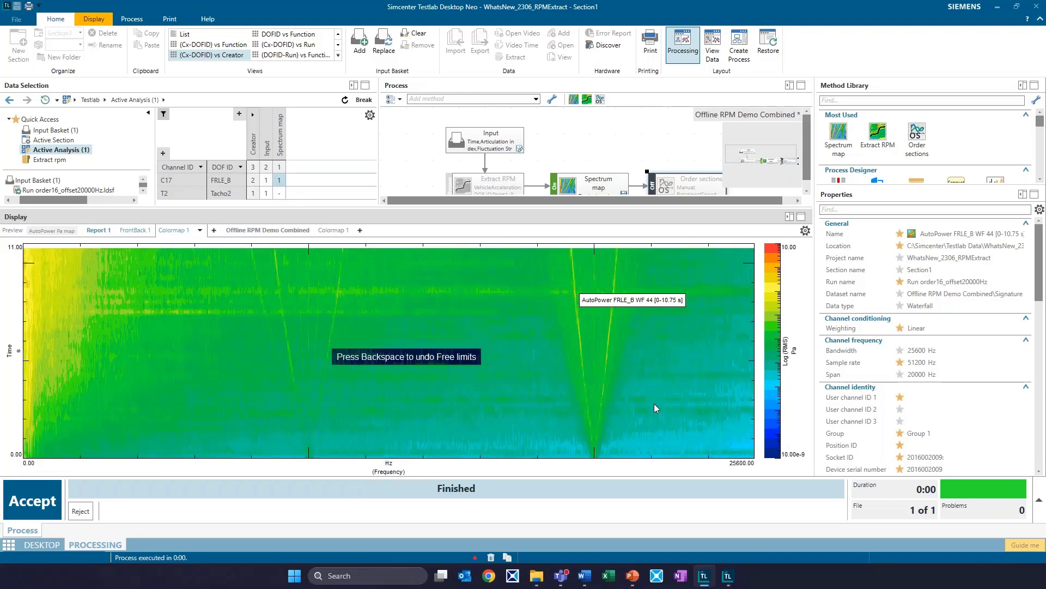
{"action": "left_click_drag", "start_coordinate": [743, 411], "coordinate": [424, 416]}
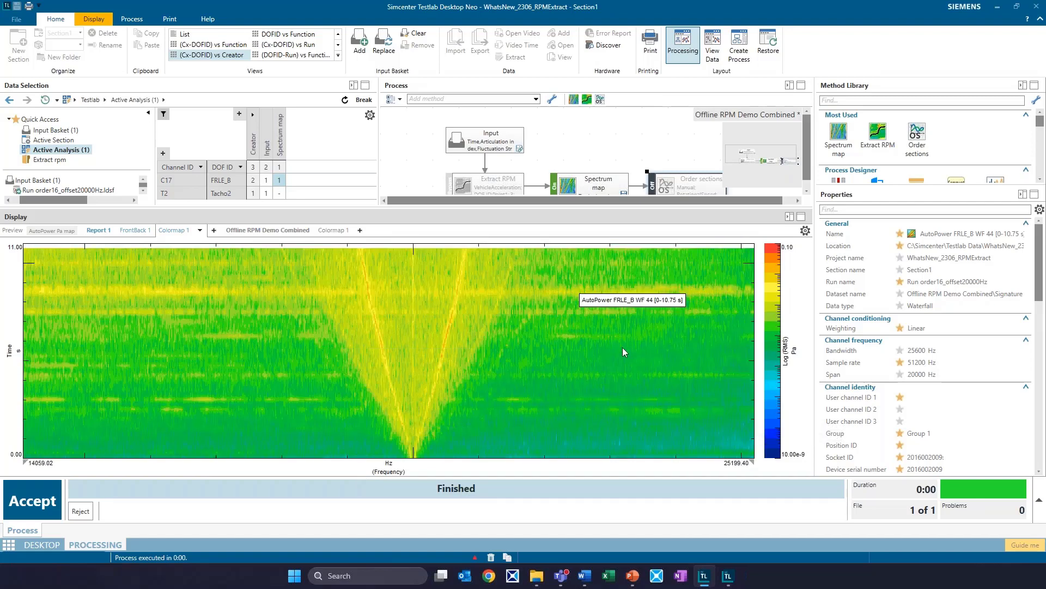
{"action": "left_click_drag", "start_coordinate": [631, 348], "coordinate": [198, 348]}
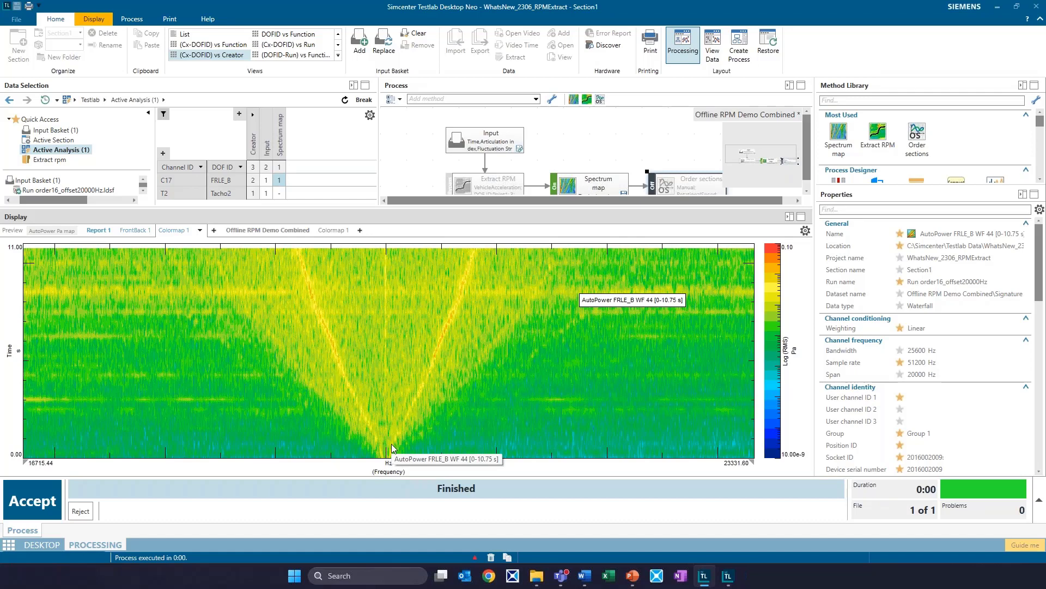
Add a single cursor on the order line at 20514.09 Hz, 6.28 s, zoomed to 18549–21577 Hz.
{"action": "right_click", "coordinate": [555, 341]}
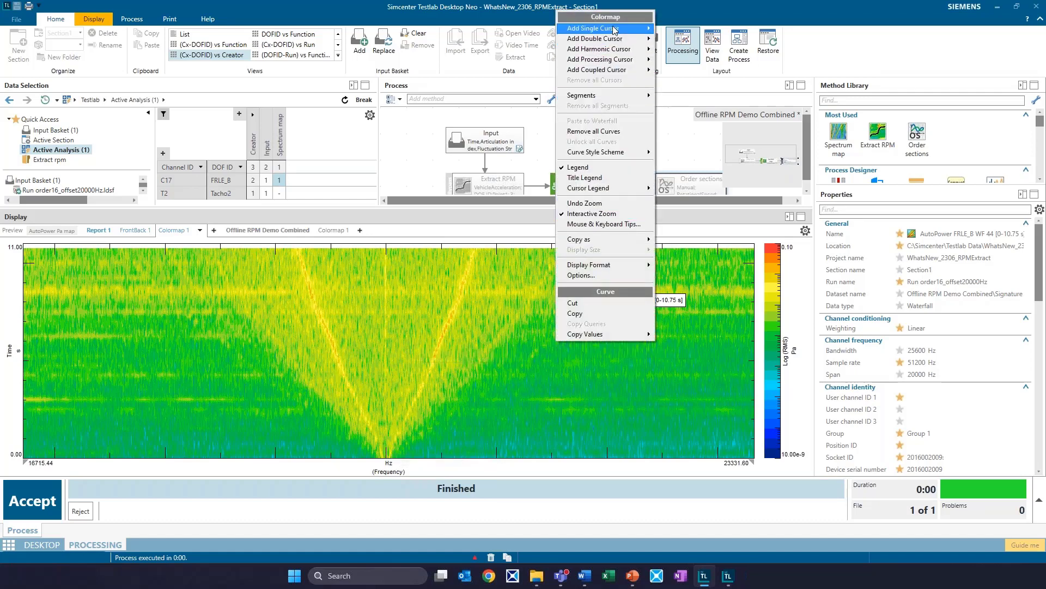
{"action": "mouse_move", "coordinate": [615, 30]}
{"action": "left_click", "coordinate": [697, 68]}
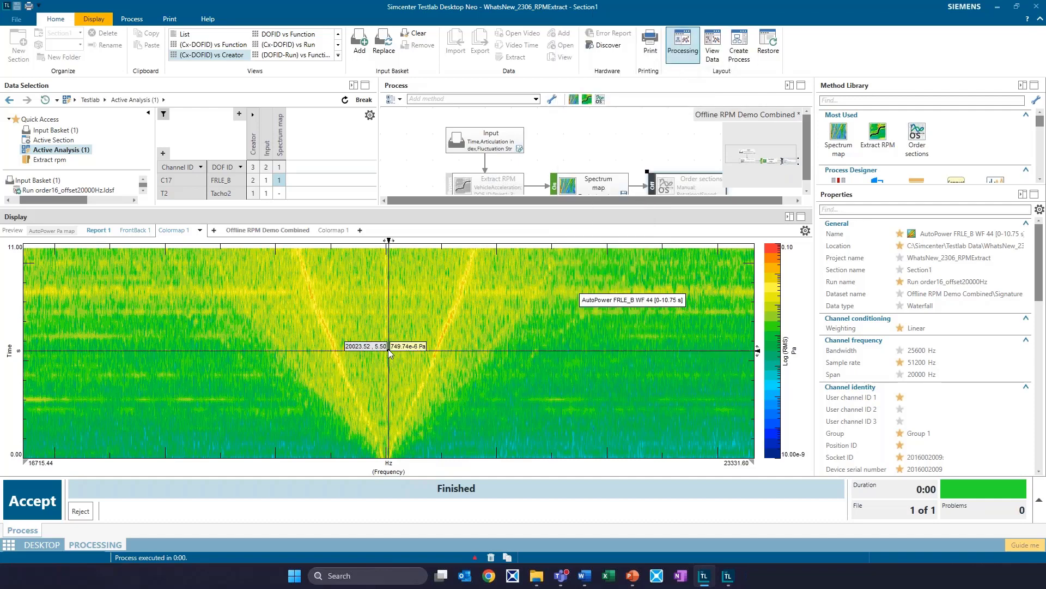
{"action": "left_click_drag", "start_coordinate": [389, 352], "coordinate": [436, 357]}
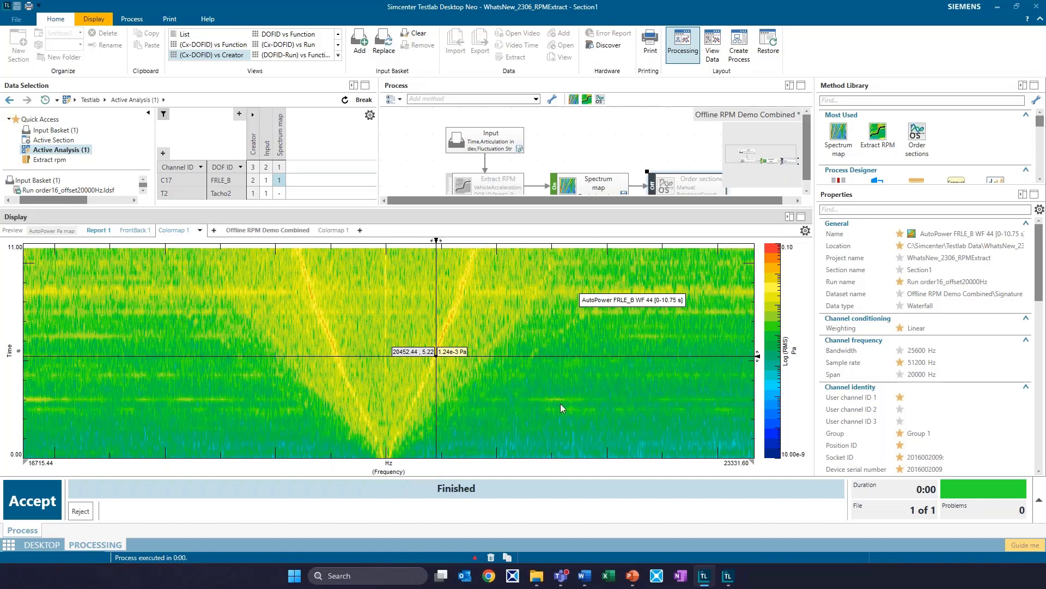
{"action": "left_click_drag", "start_coordinate": [558, 402], "coordinate": [225, 396]}
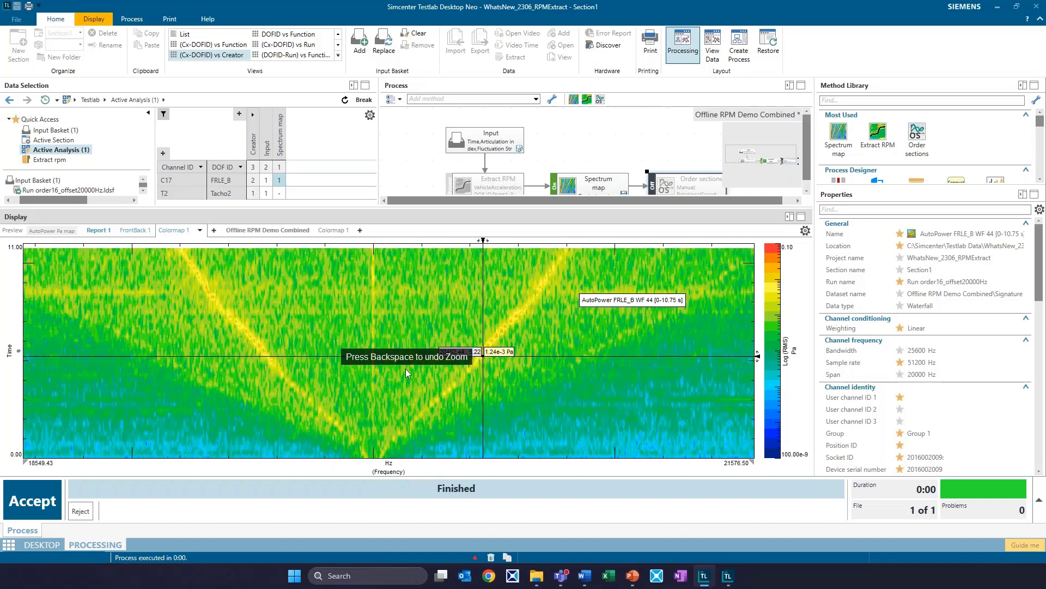
{"action": "left_click_drag", "start_coordinate": [484, 358], "coordinate": [500, 338]}
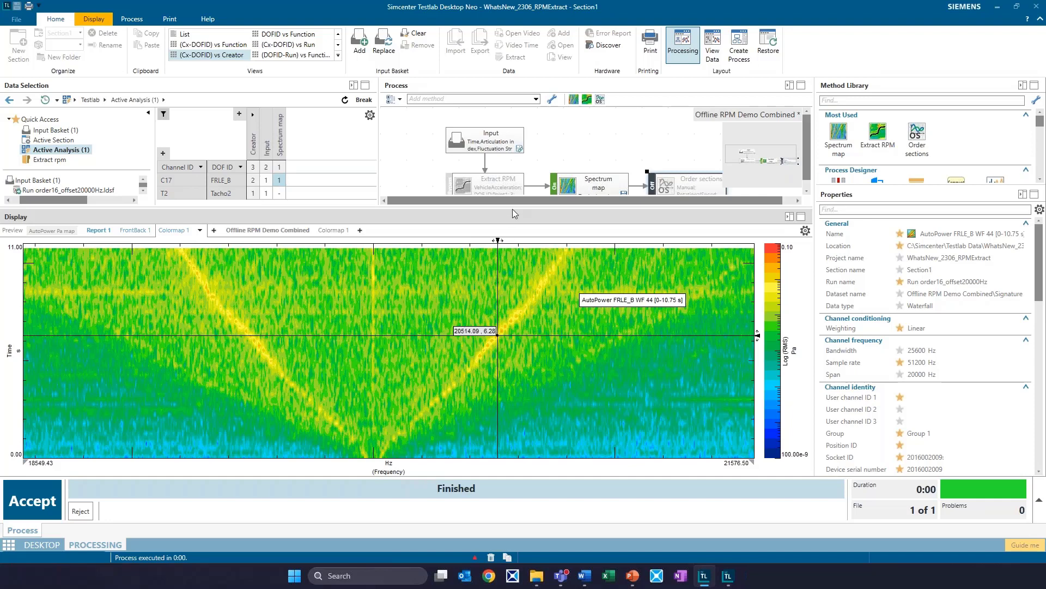
{"action": "left_click_drag", "start_coordinate": [516, 218], "coordinate": [516, 260]}
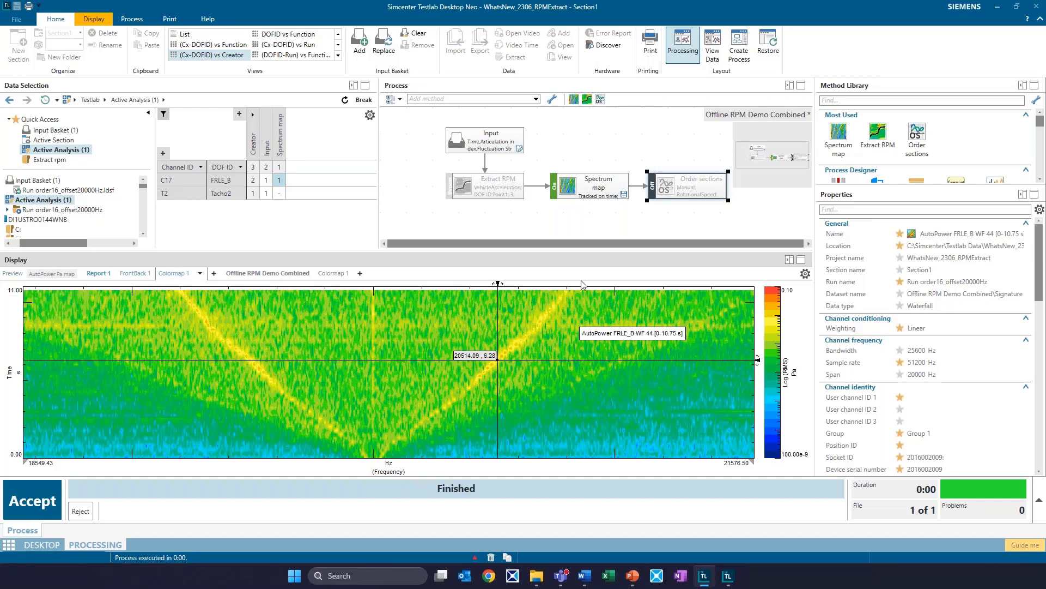
Discard the processing result and switch the Extract RPM step back on.
{"action": "left_click", "coordinate": [80, 511]}
{"action": "left_click", "coordinate": [482, 182]}
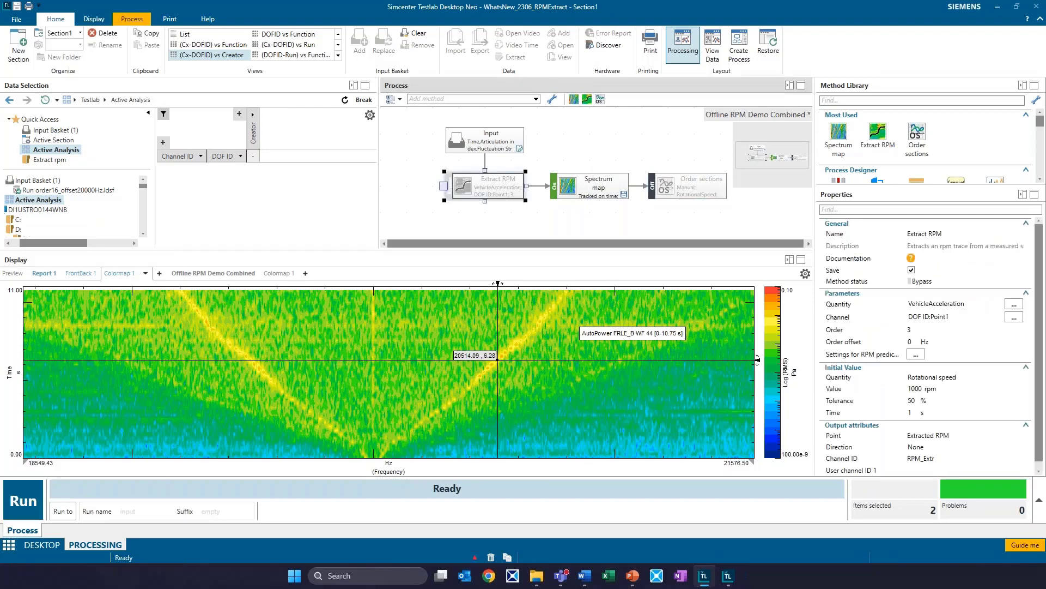
{"action": "left_click", "coordinate": [450, 185]}
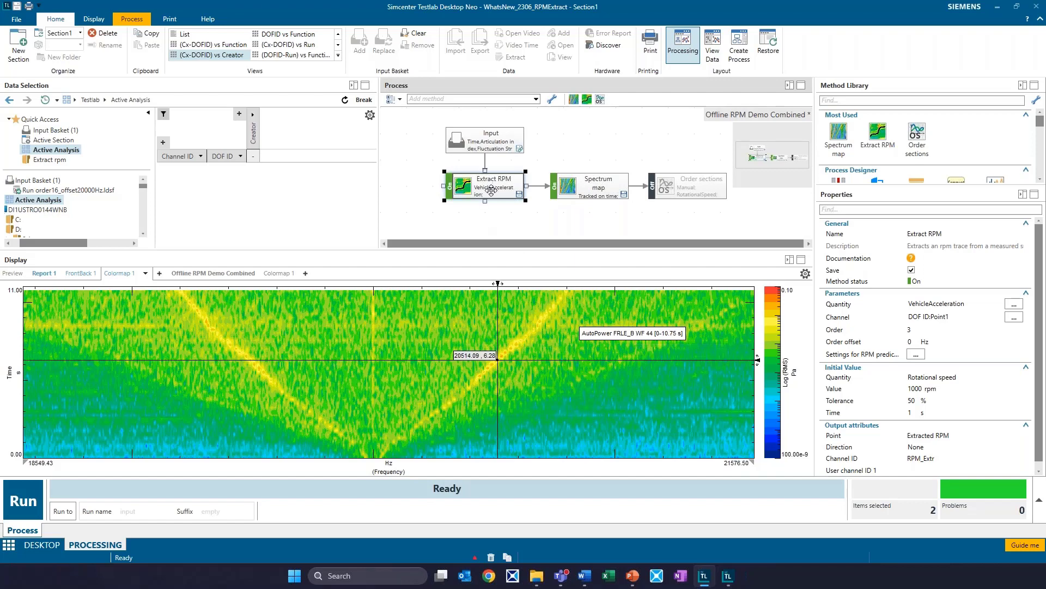
Set the Extract RPM quantity to Pressure.
{"action": "left_click", "coordinate": [1014, 304]}
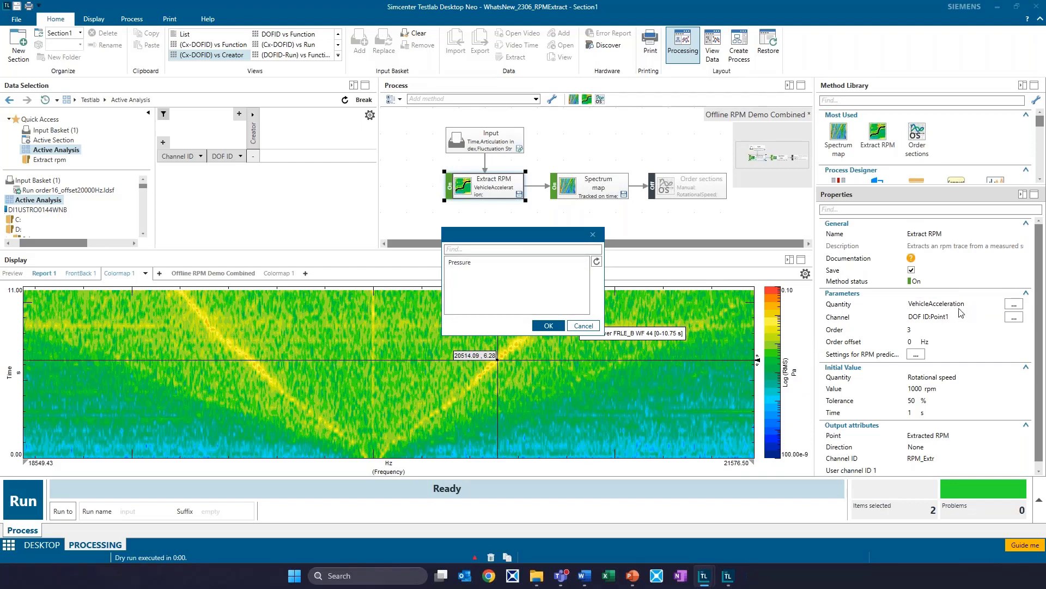
{"action": "left_click", "coordinate": [512, 262]}
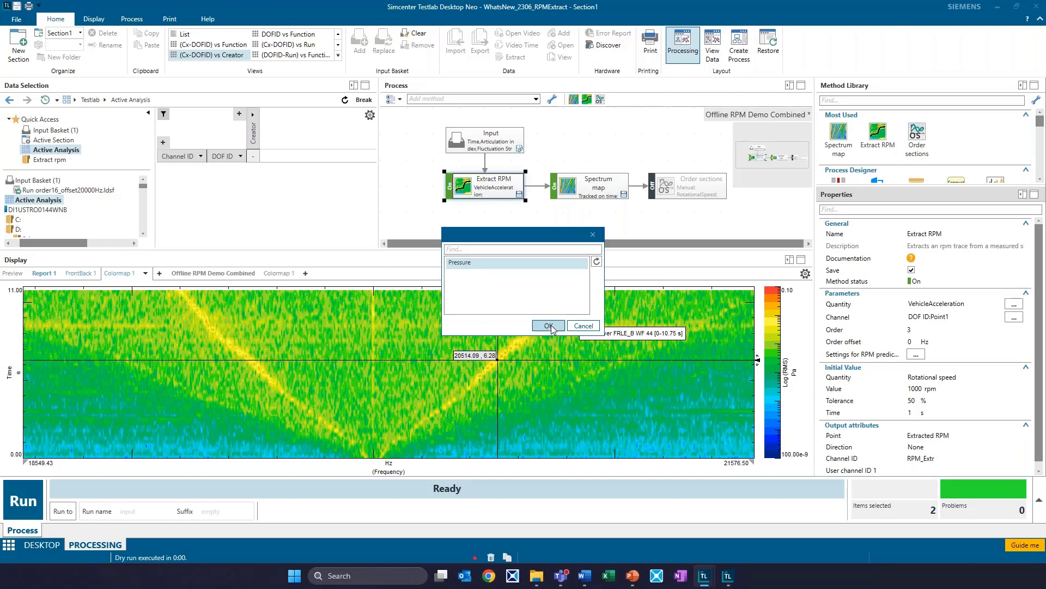
{"action": "left_click", "coordinate": [549, 326]}
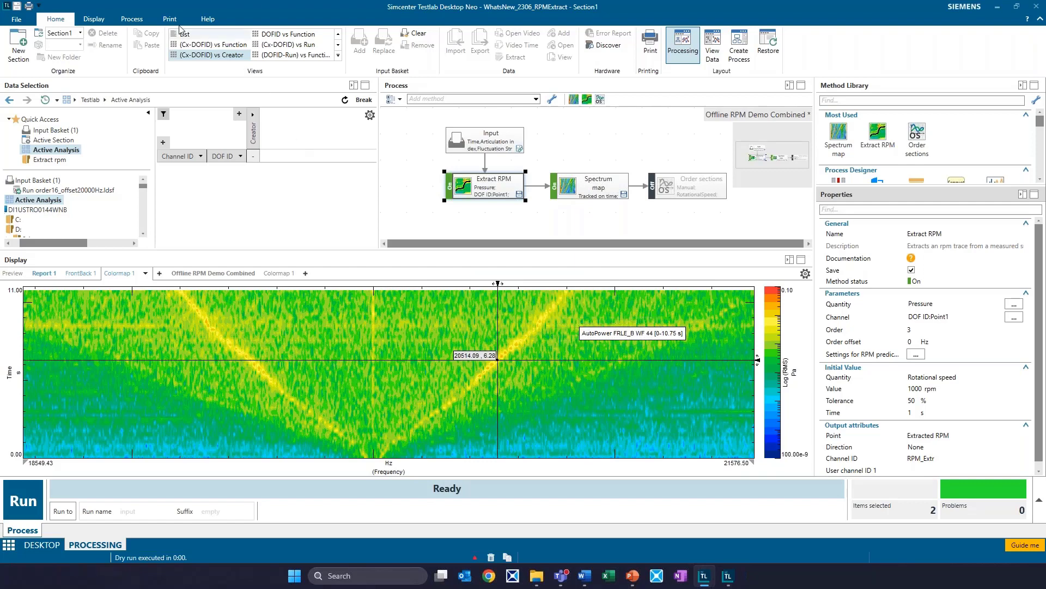
{"action": "left_click", "coordinate": [138, 19]}
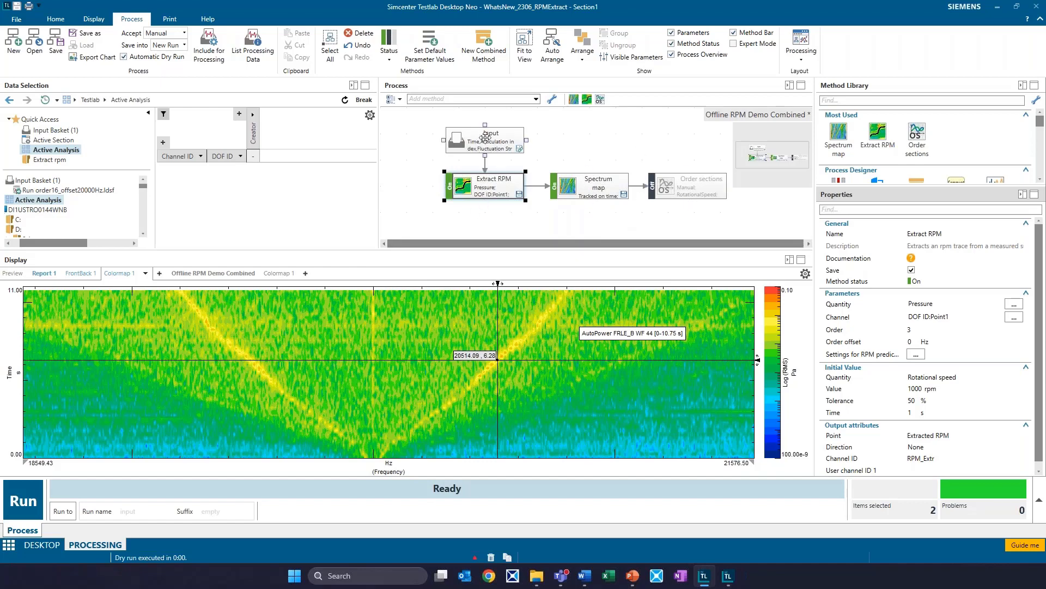
{"action": "mouse_move", "coordinate": [484, 134]}
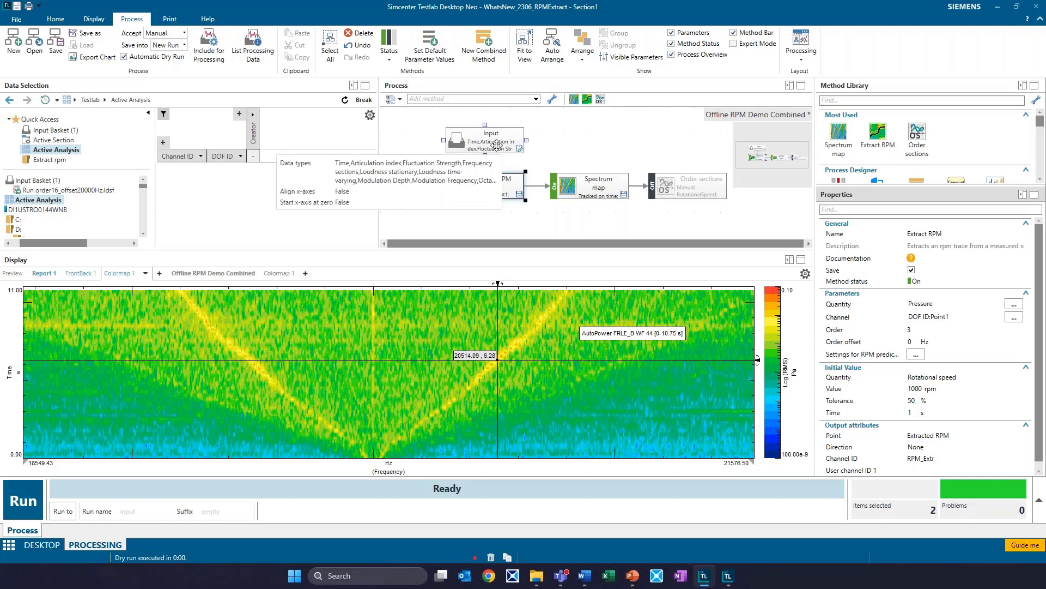
{"action": "mouse_move", "coordinate": [493, 191]}
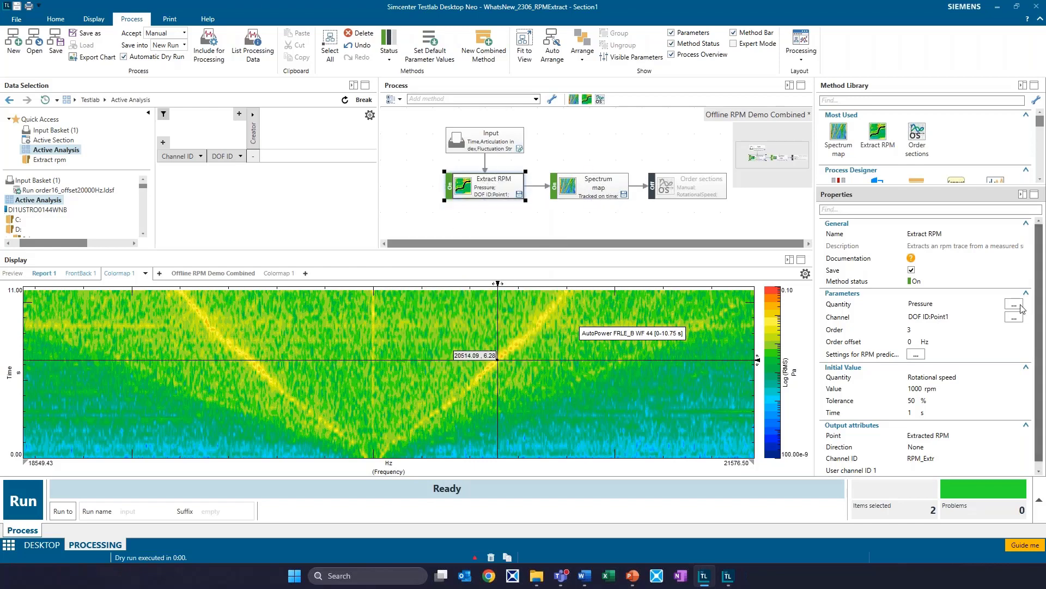
Set Extract RPM to channel FRLE_B, order 16, and an order offset of 20000 Hz.
{"action": "left_click", "coordinate": [1015, 318]}
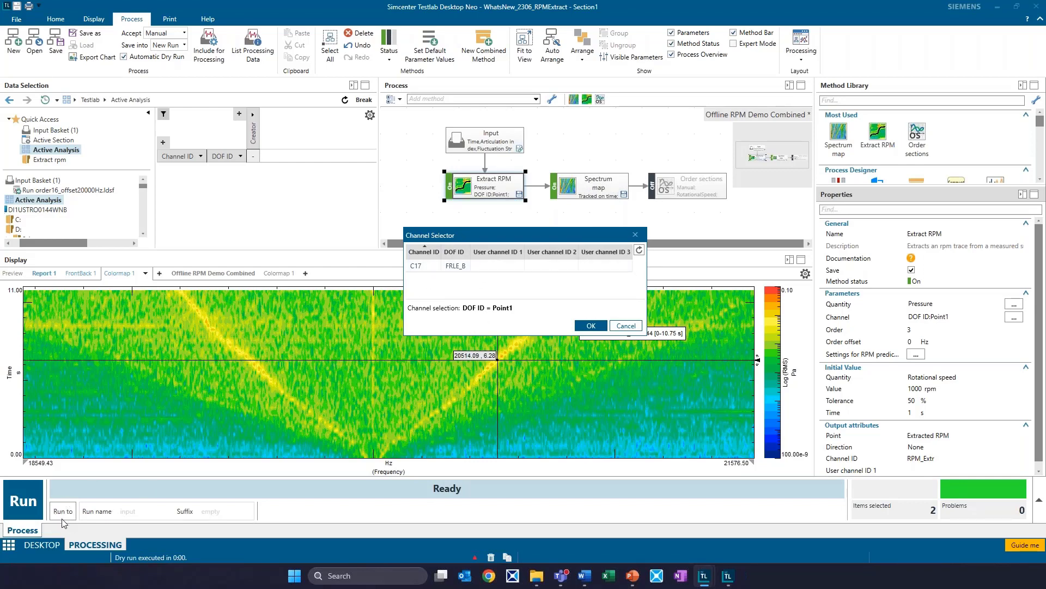
{"action": "left_click", "coordinate": [455, 266]}
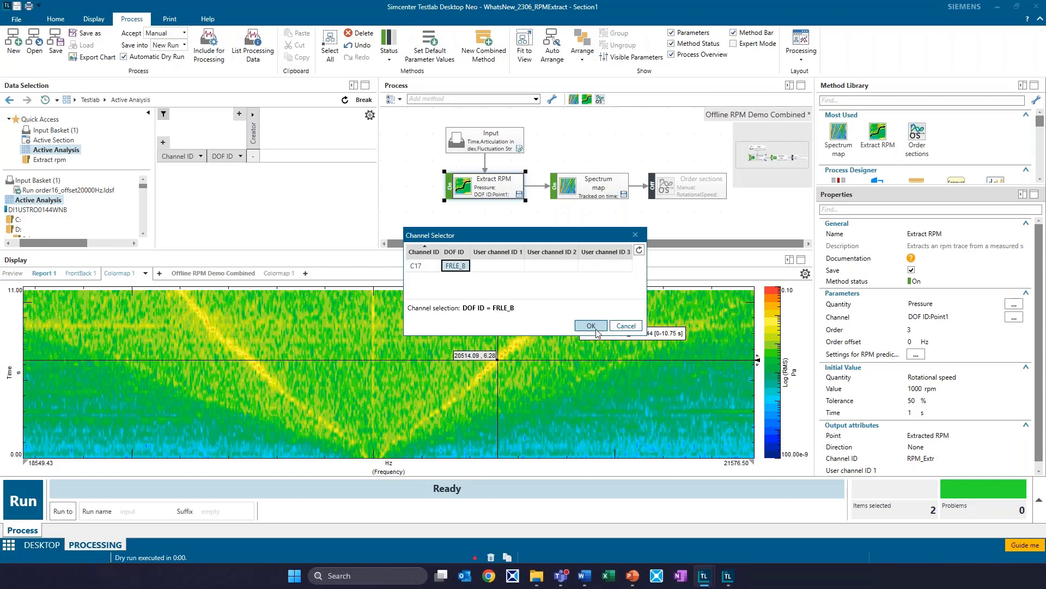
{"action": "left_click", "coordinate": [591, 325]}
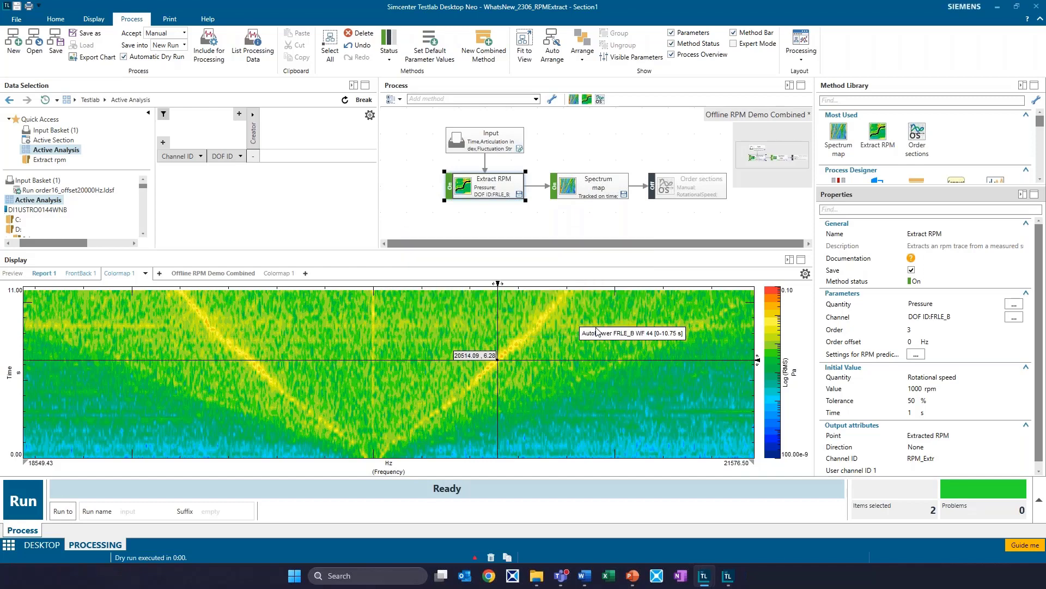
{"action": "left_click", "coordinate": [931, 328]}
{"action": "double_click", "coordinate": [931, 328]}
{"action": "left_click", "coordinate": [913, 341]}
{"action": "type", "text": "20000"}
Set the Extract RPM initial value quantity to Frequency with a value of 20514 Hz.
{"action": "left_click", "coordinate": [965, 381]}
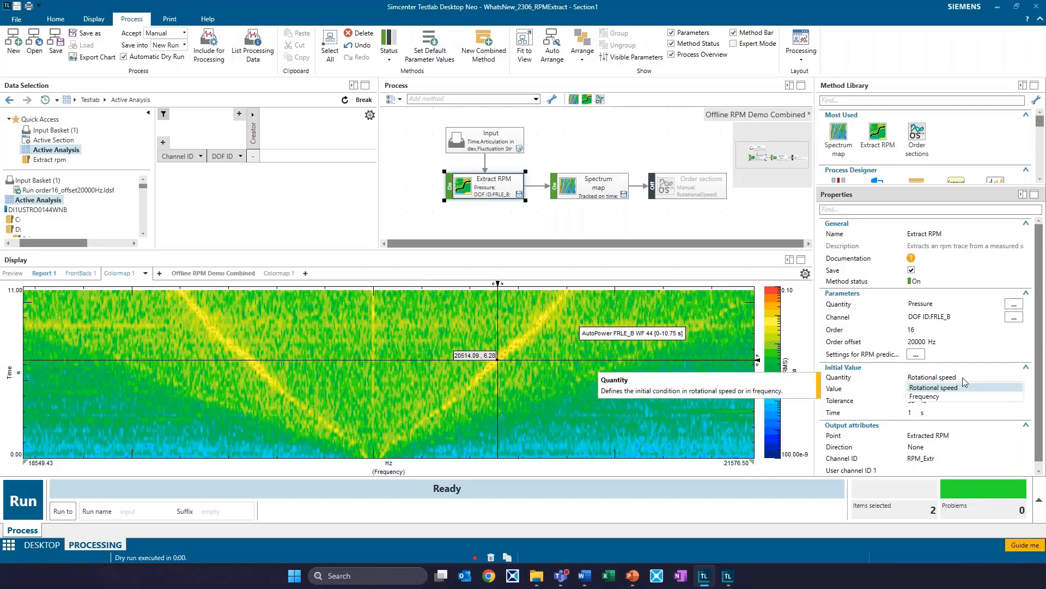
{"action": "left_click", "coordinate": [959, 396]}
{"action": "left_click", "coordinate": [948, 389]}
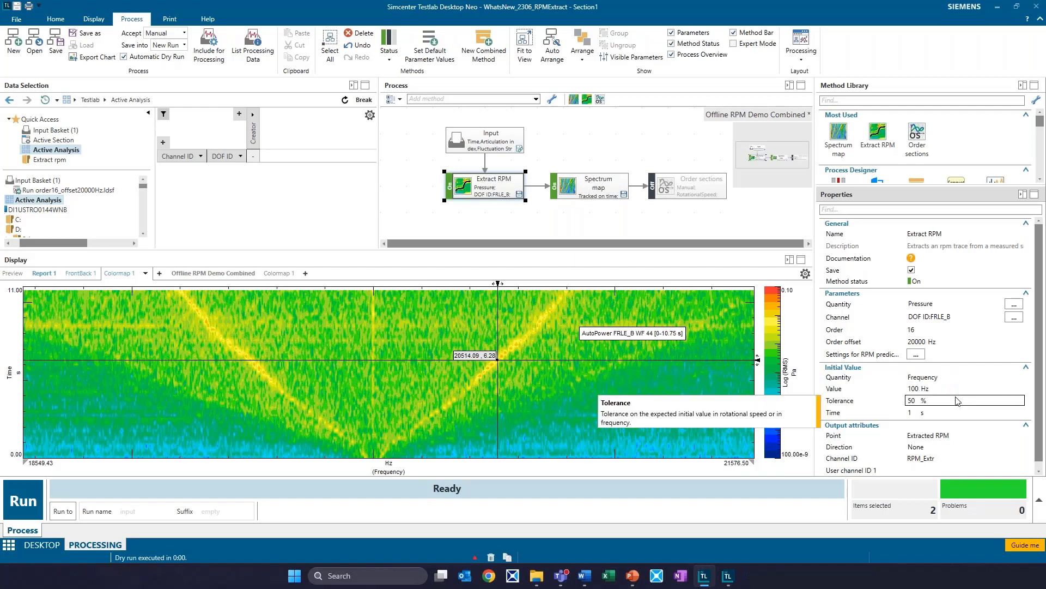
{"action": "double_click", "coordinate": [913, 388]}
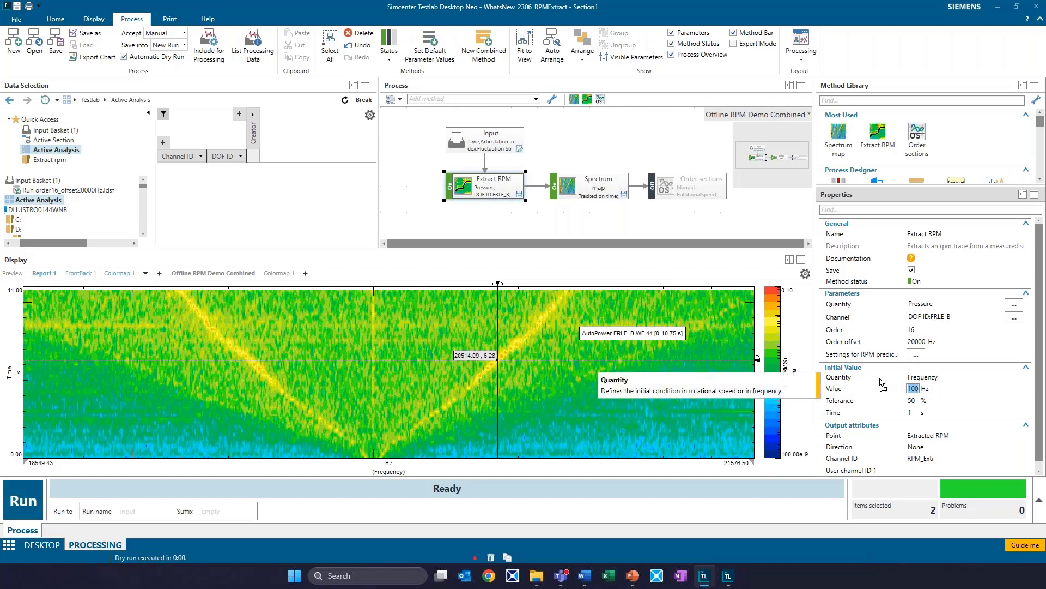
{"action": "type", "text": "20514"}
{"action": "key", "text": "Tab"}
{"action": "key", "text": "Tab"}
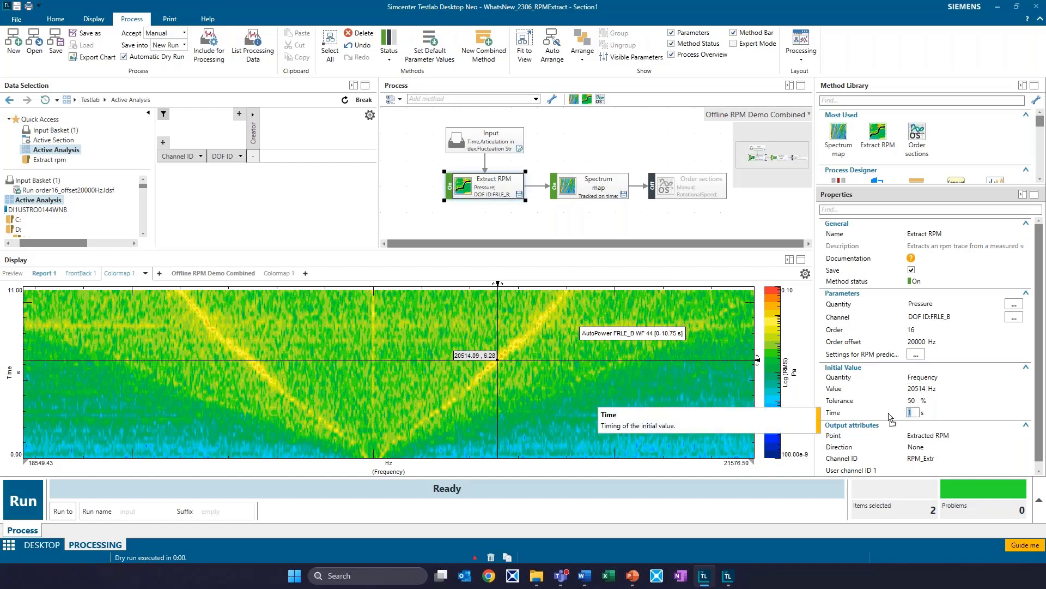
Set the initial value time to 6.3 s and reduce the tolerance from 50 to 5 %.
{"action": "type", "text": "6.3"}
{"action": "left_click", "coordinate": [917, 401]}
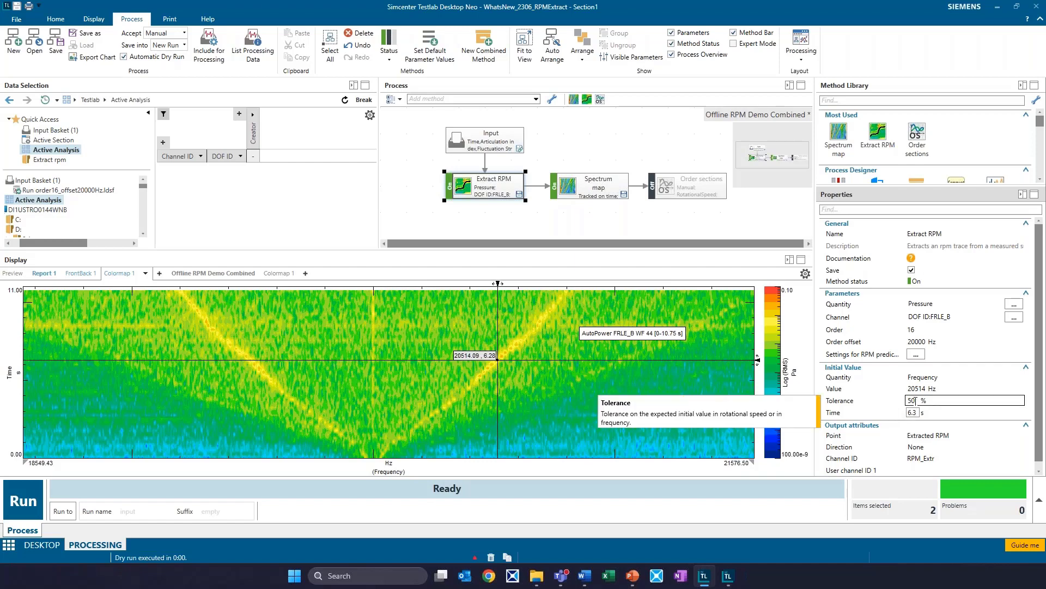
{"action": "left_click", "coordinate": [912, 459]}
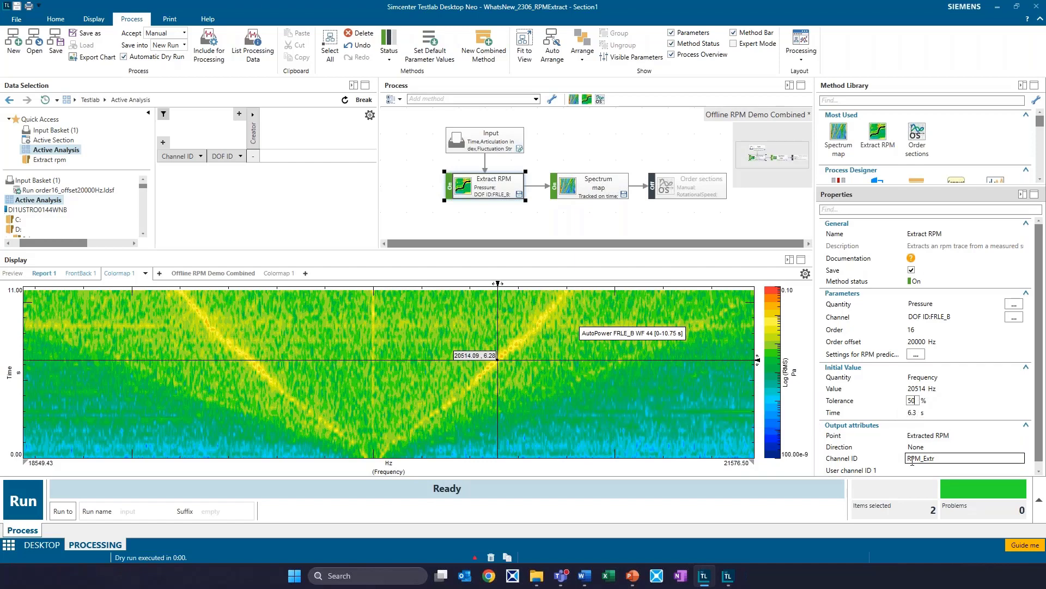
{"action": "key", "text": "Return"}
{"action": "left_click", "coordinate": [917, 400]}
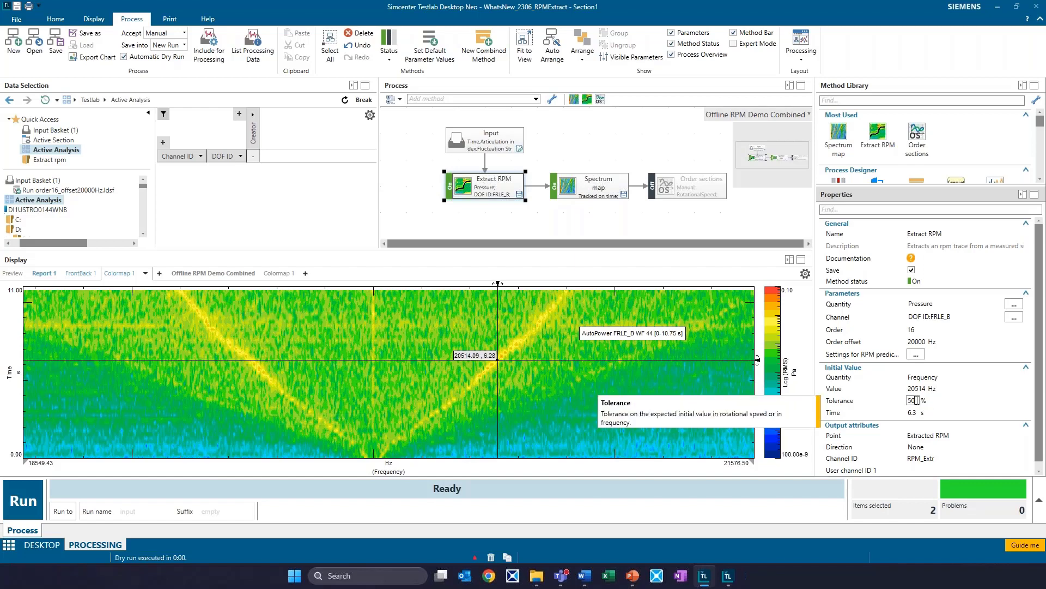
{"action": "key", "text": "BackSpace"}
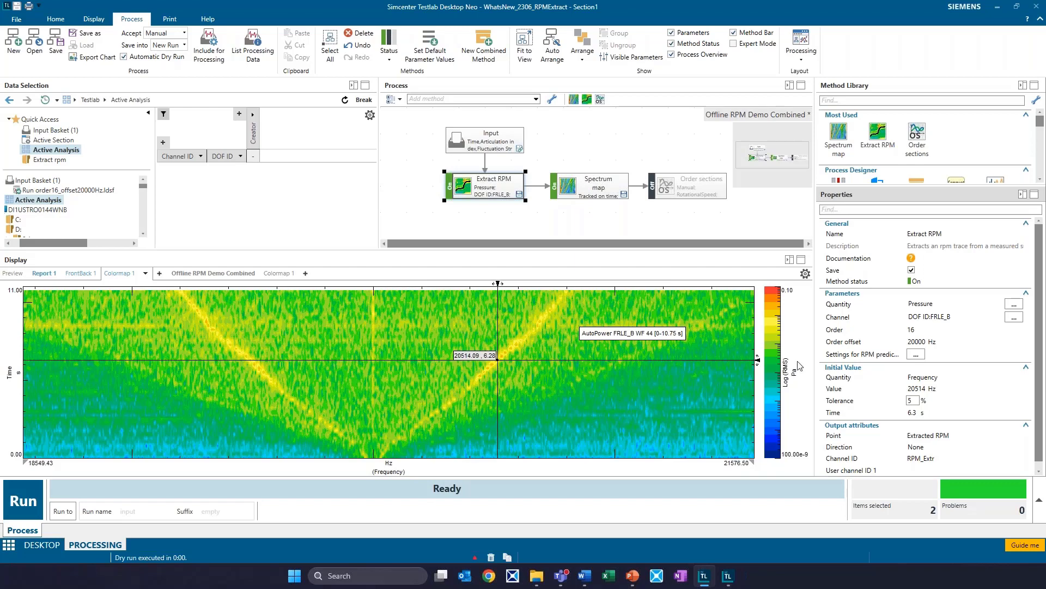
Select the Order sections block and track RotationalSpeed on the Extracted RPM channel.
{"action": "left_click", "coordinate": [913, 386]}
{"action": "left_click", "coordinate": [916, 414]}
{"action": "left_click", "coordinate": [921, 434]}
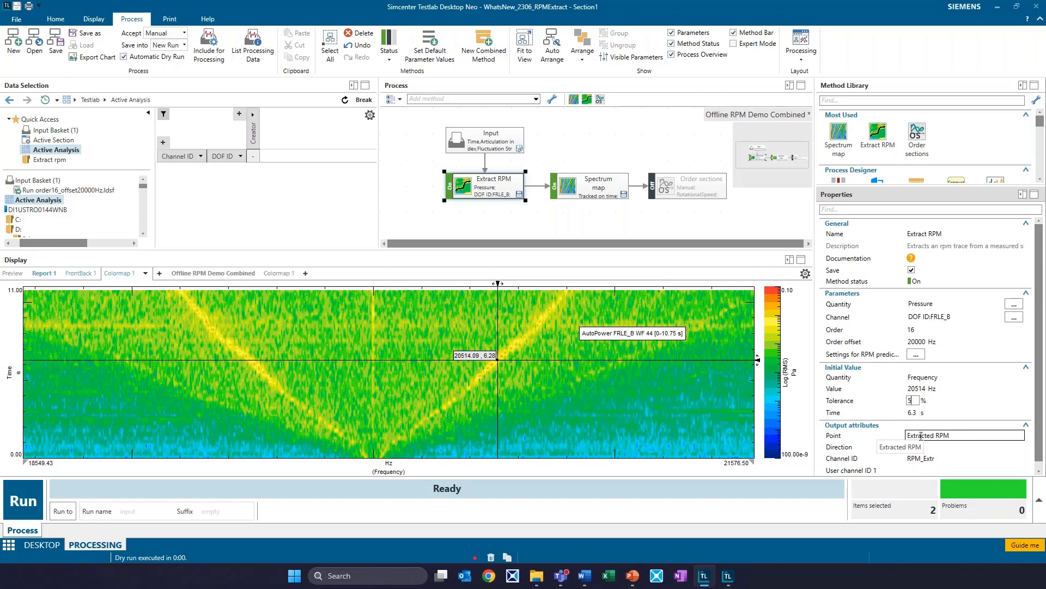
{"action": "left_click", "coordinate": [656, 185]}
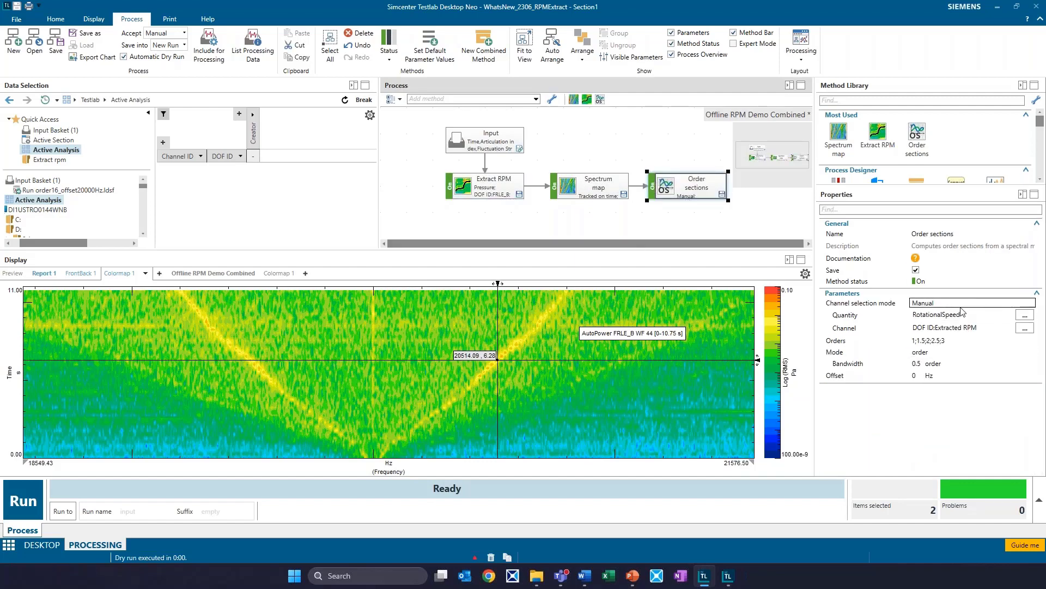
{"action": "left_click", "coordinate": [1025, 318]}
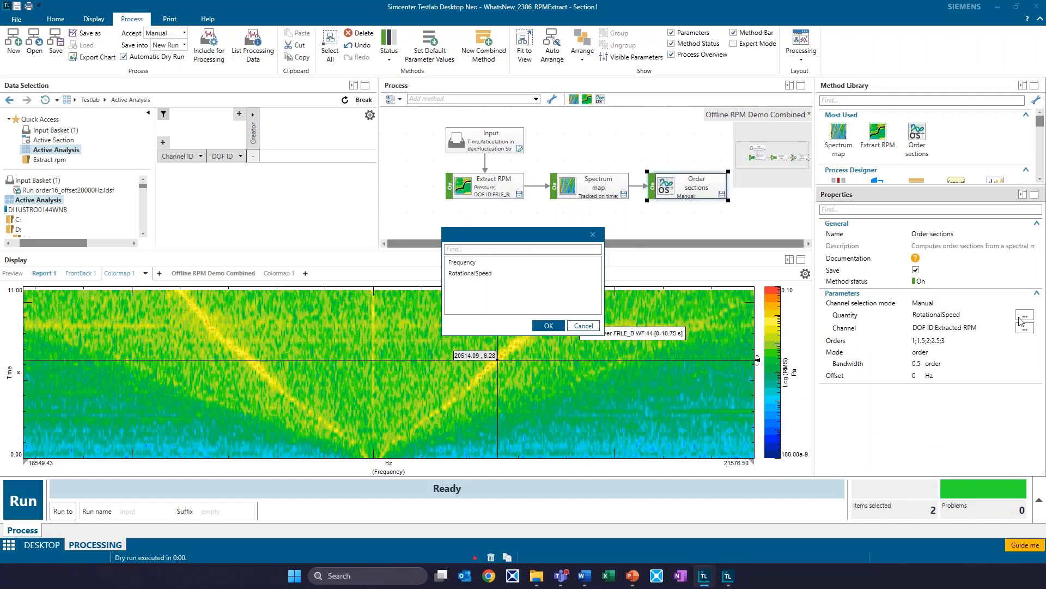
{"action": "left_click", "coordinate": [549, 326]}
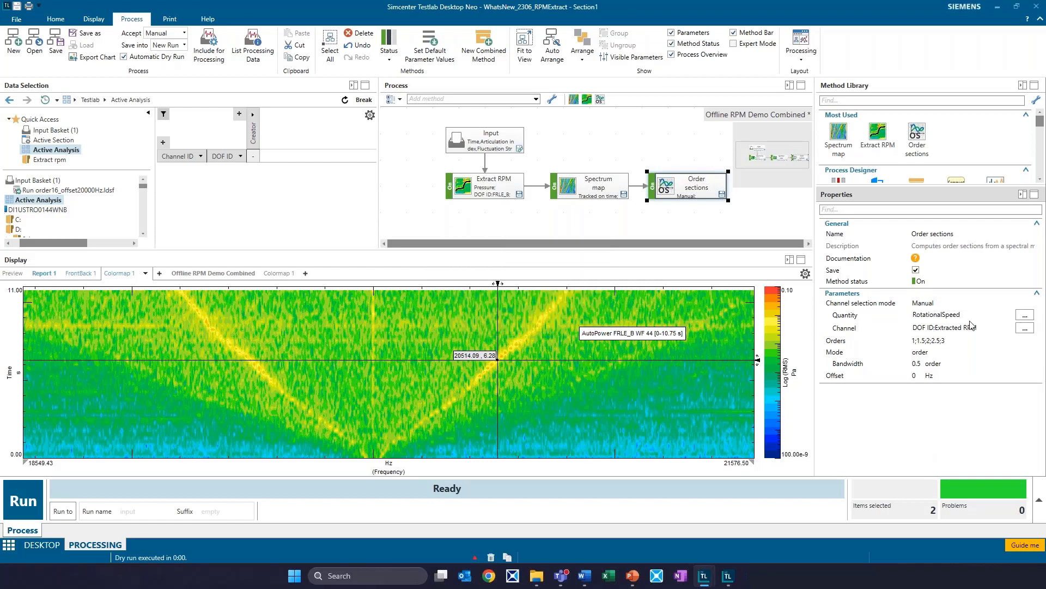
{"action": "left_click", "coordinate": [1024, 329]}
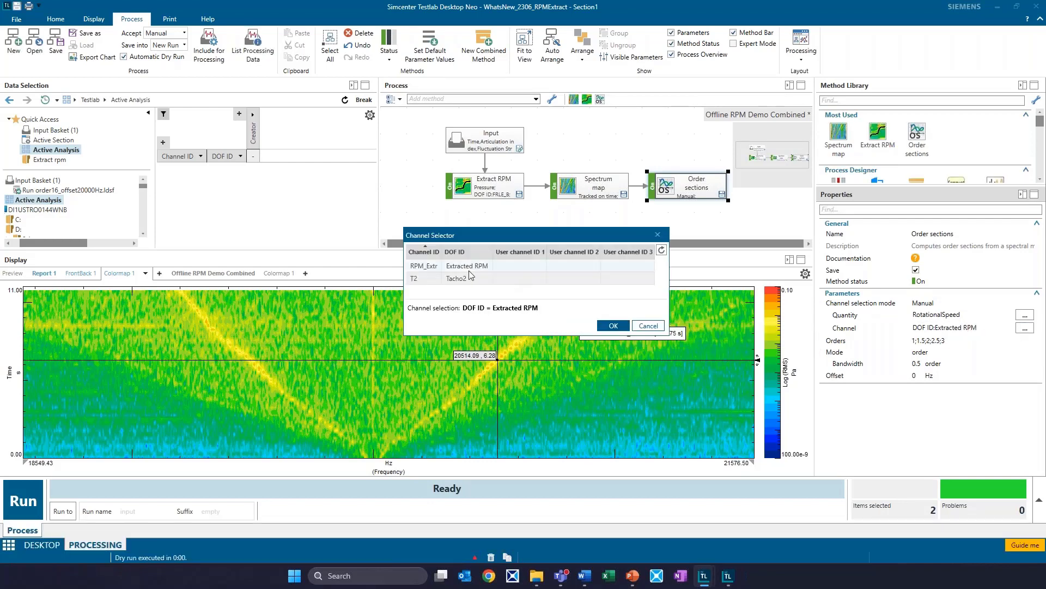
{"action": "left_click", "coordinate": [468, 267]}
{"action": "left_click", "coordinate": [624, 328]}
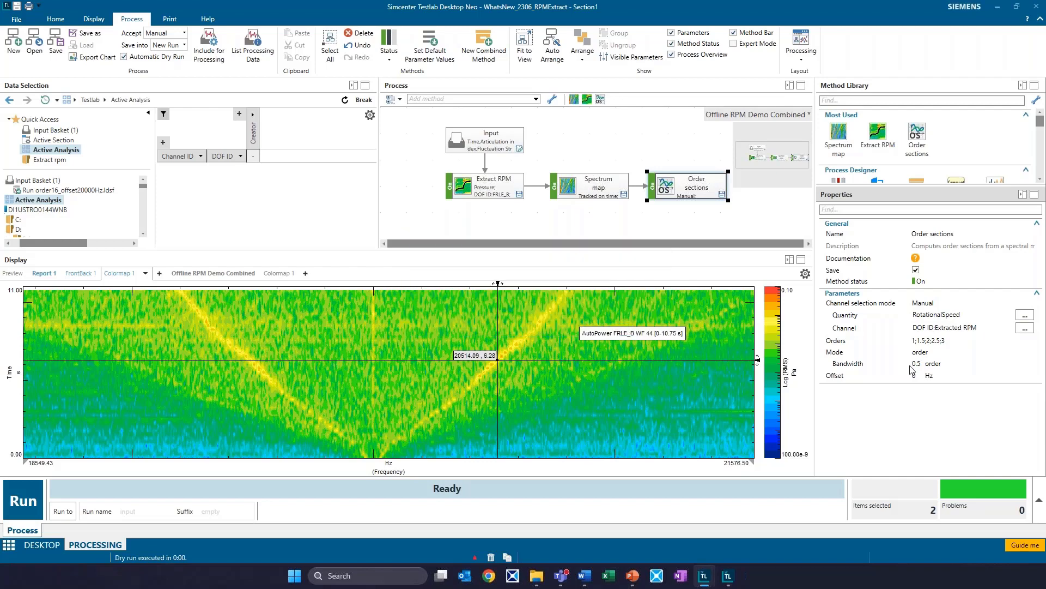
Enter orders -16;16 with a 20000 Hz offset for the order sections.
{"action": "left_click", "coordinate": [875, 341]}
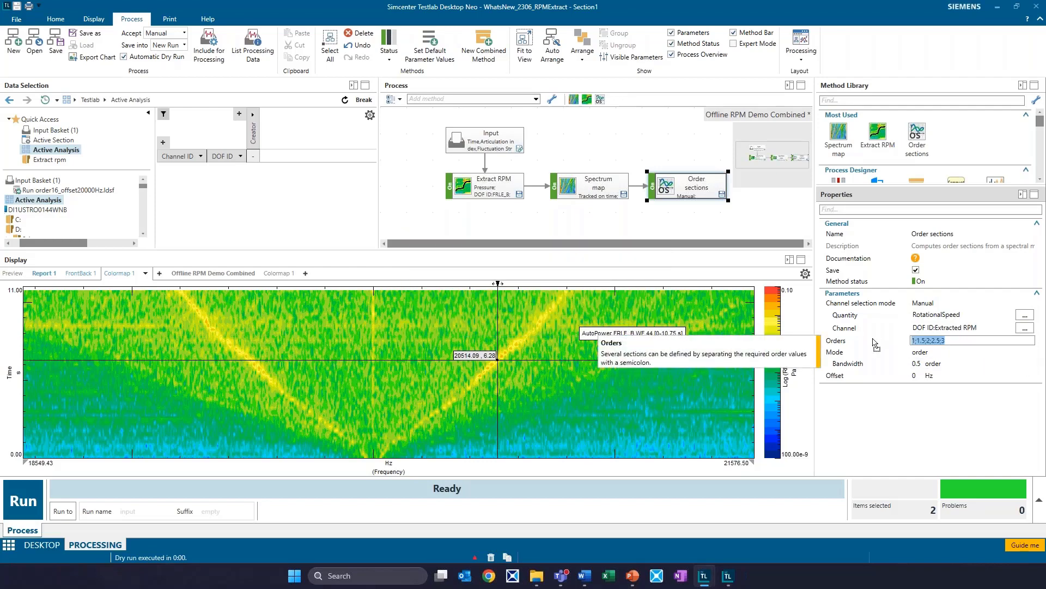
{"action": "type", "text": "-16;16"}
{"action": "left_click", "coordinate": [893, 375]}
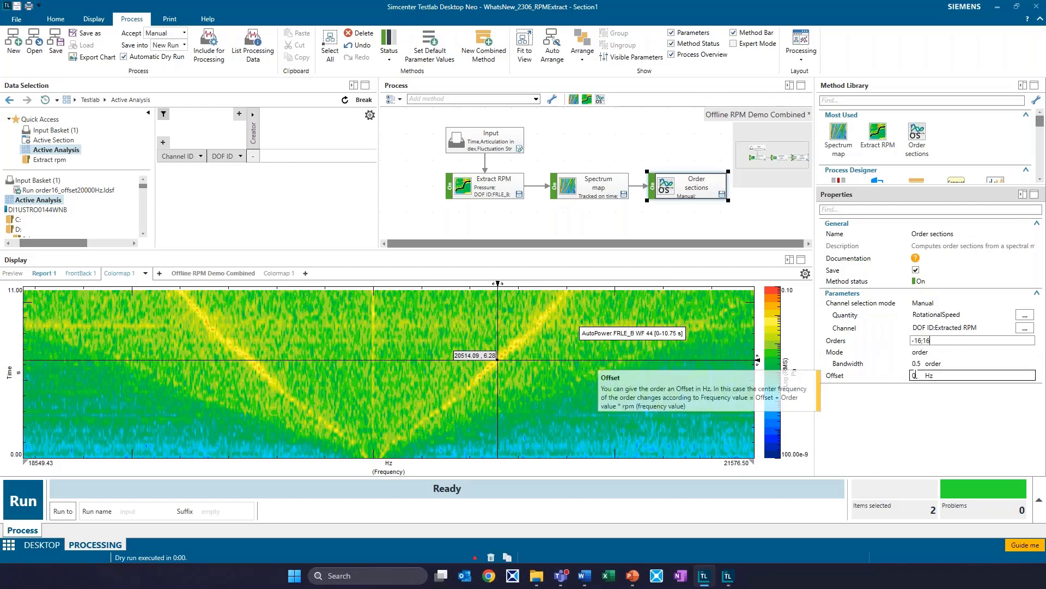
{"action": "type", "text": "20000"}
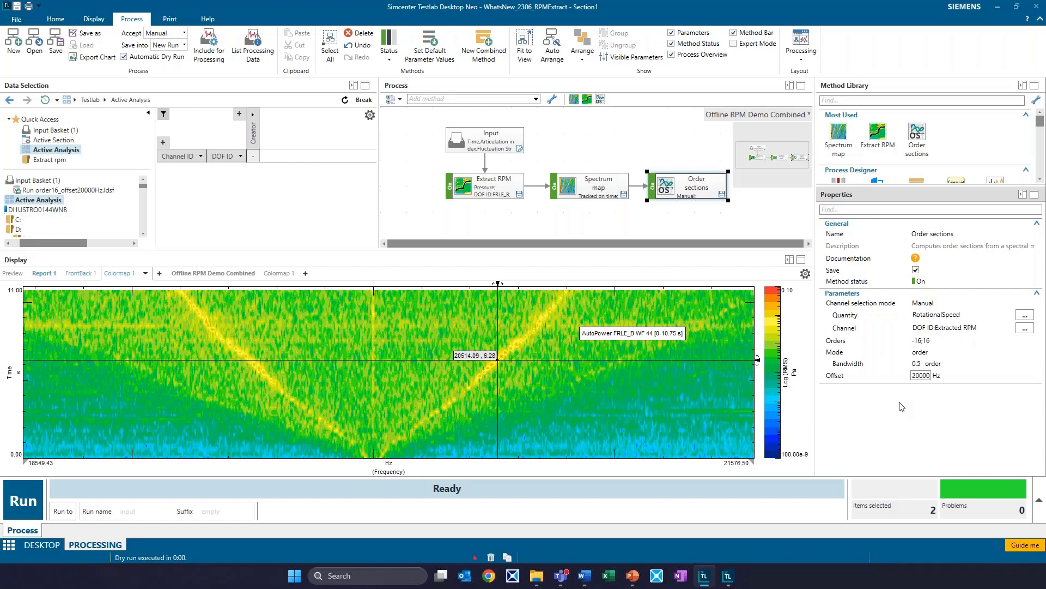
Run the processing and remove all cursors from the colormap.
{"action": "left_click", "coordinate": [24, 502]}
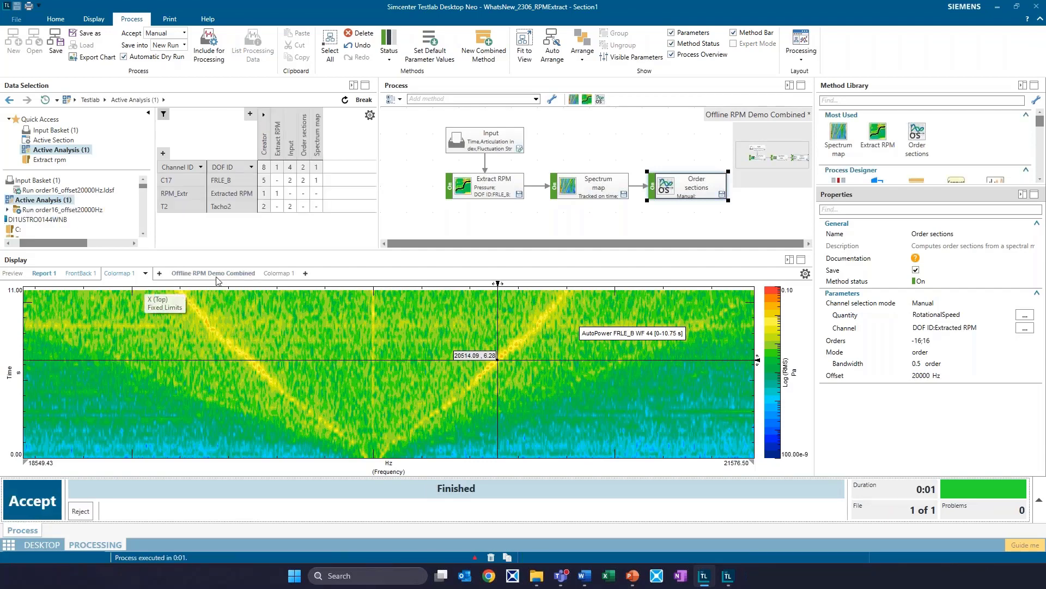
{"action": "right_click", "coordinate": [365, 328]}
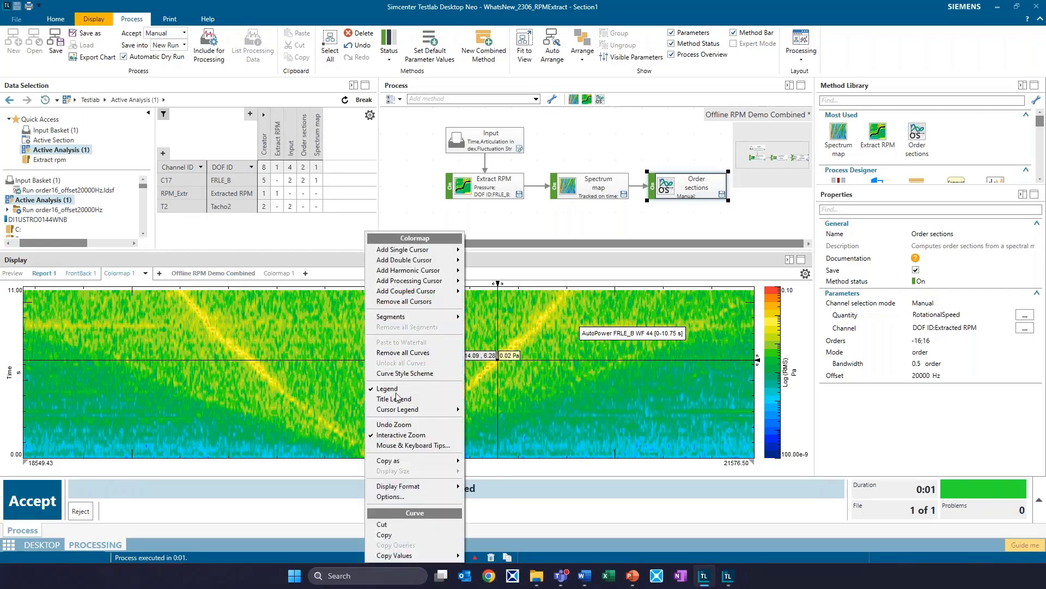
{"action": "left_click", "coordinate": [421, 304]}
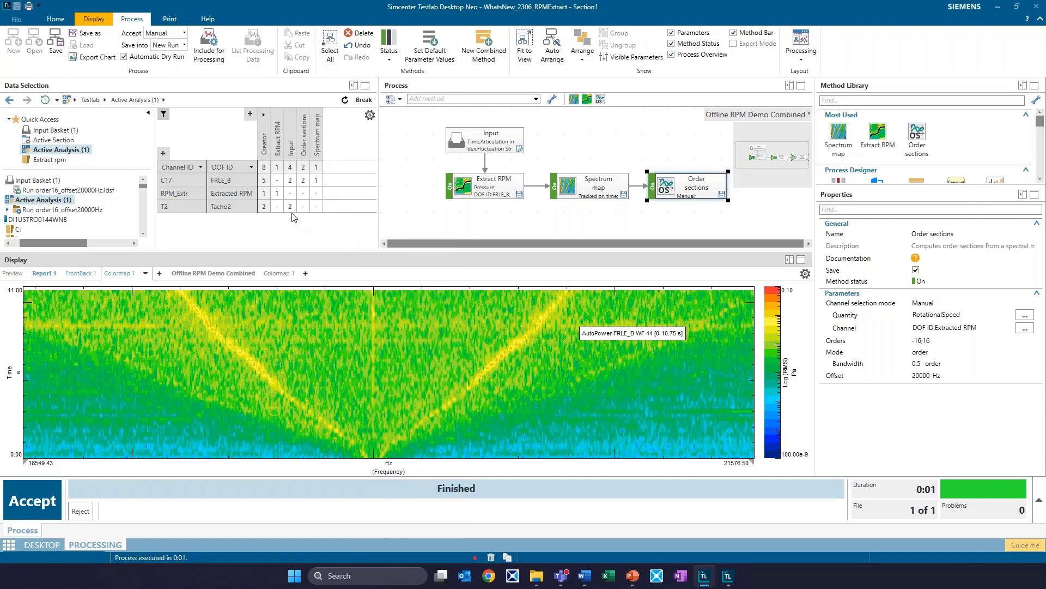
Overlay the Order sections result on the colormap and delete the method blocks, keeping only Input.
{"action": "left_click", "coordinate": [304, 185]}
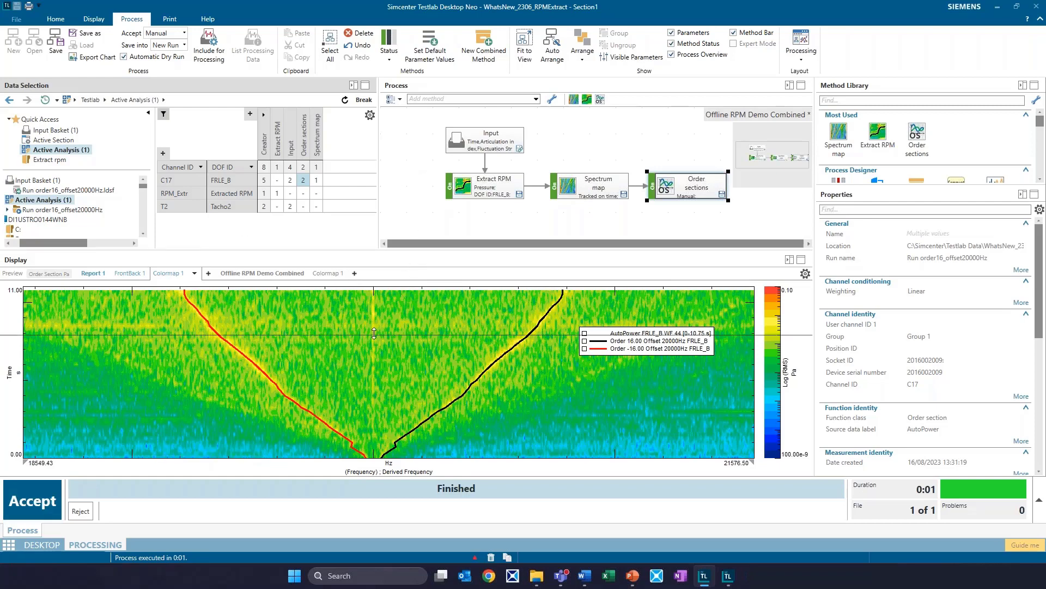
{"action": "left_click_drag", "start_coordinate": [418, 163], "coordinate": [778, 243]}
{"action": "key", "text": "Delete"}
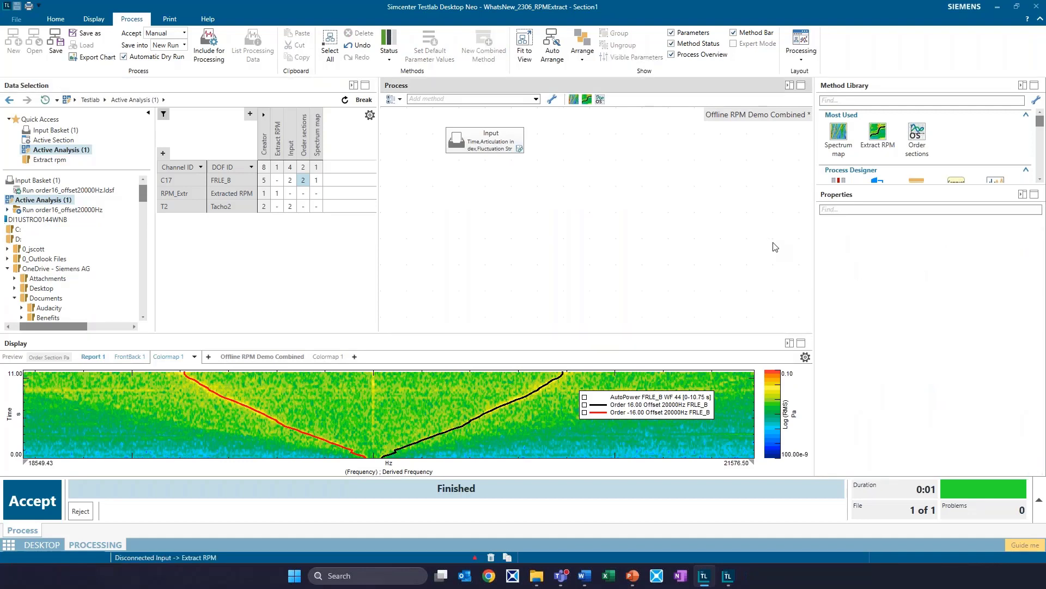